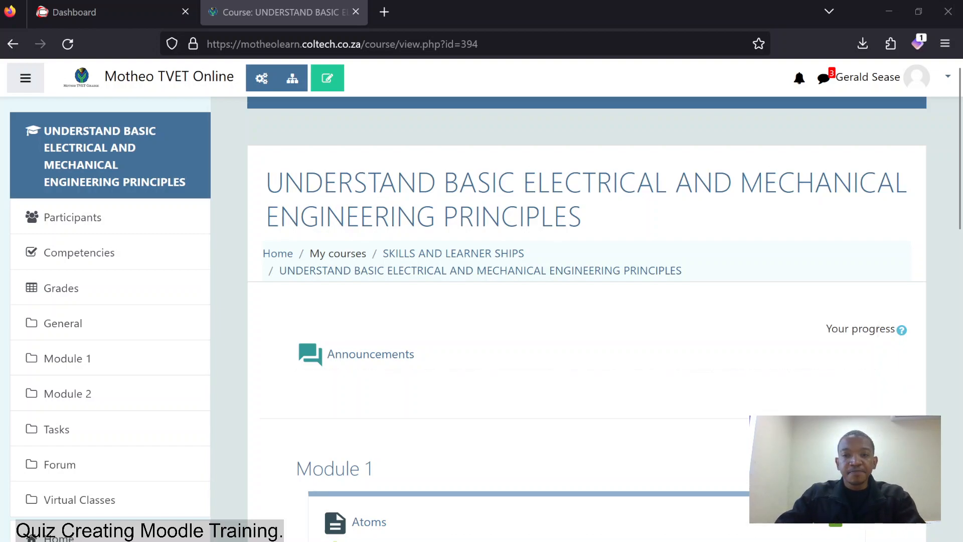
Step: Look through the course page's sections, from Module 1 and its existing quiz down to Virtual Classes
{"action": "scroll", "coordinate": [586, 321], "scroll_direction": "down", "scroll_amount": 5}
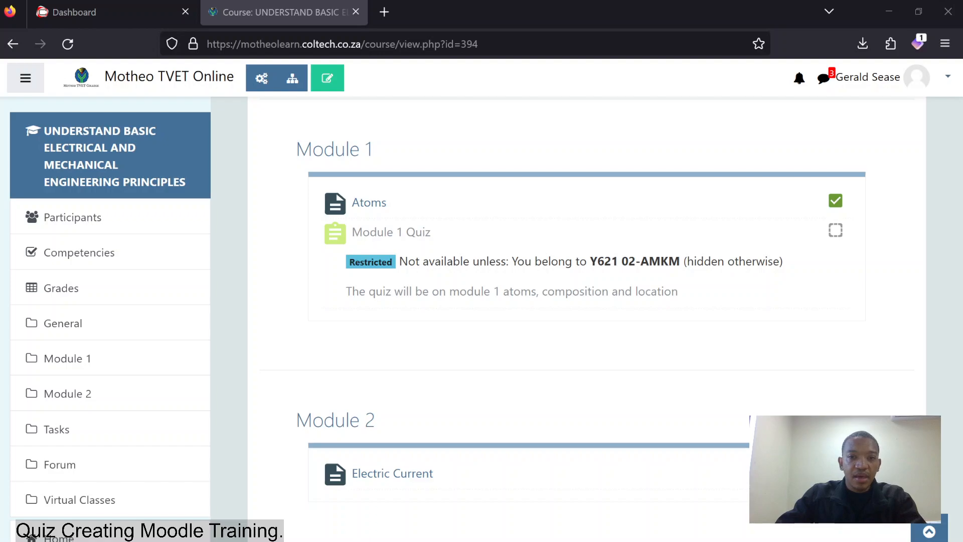
{"action": "scroll", "coordinate": [586, 261], "scroll_direction": "up", "scroll_amount": 5}
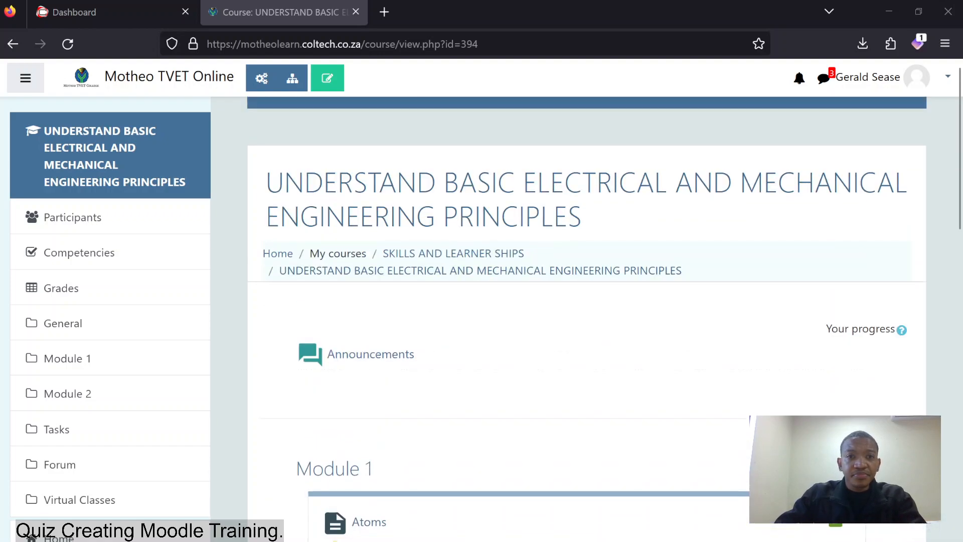
{"action": "scroll", "coordinate": [605, 319], "scroll_direction": "down", "scroll_amount": 3}
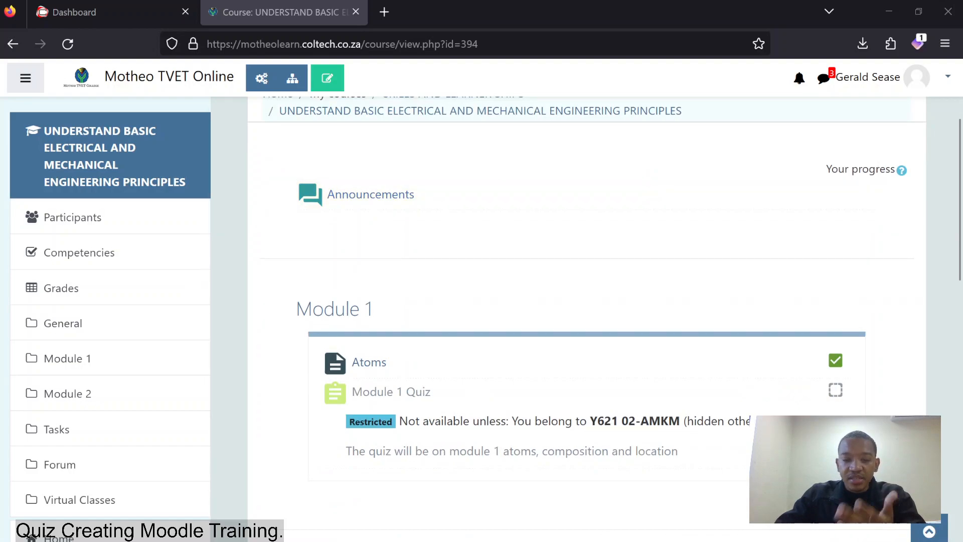
{"action": "scroll", "coordinate": [587, 322], "scroll_direction": "down", "scroll_amount": 10}
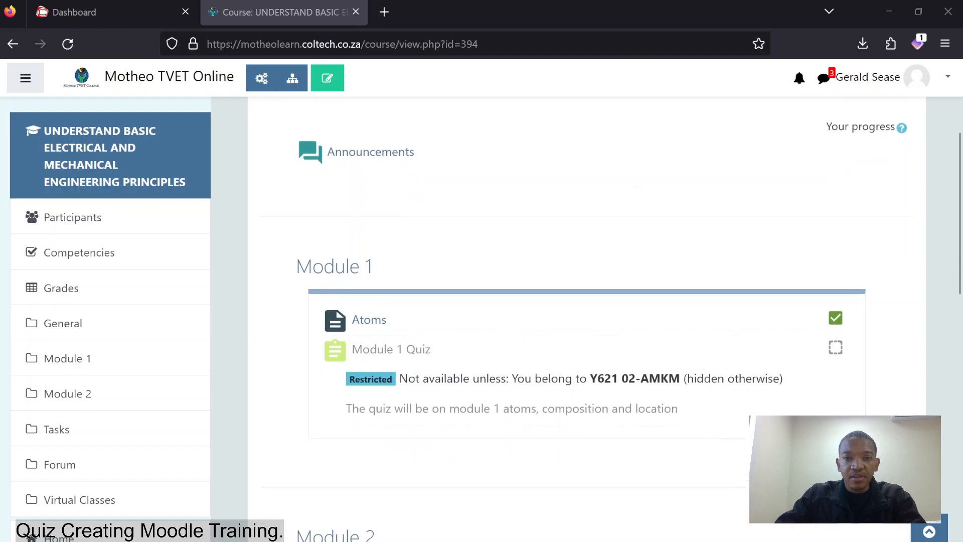
{"action": "scroll", "coordinate": [587, 321], "scroll_direction": "down", "scroll_amount": 8}
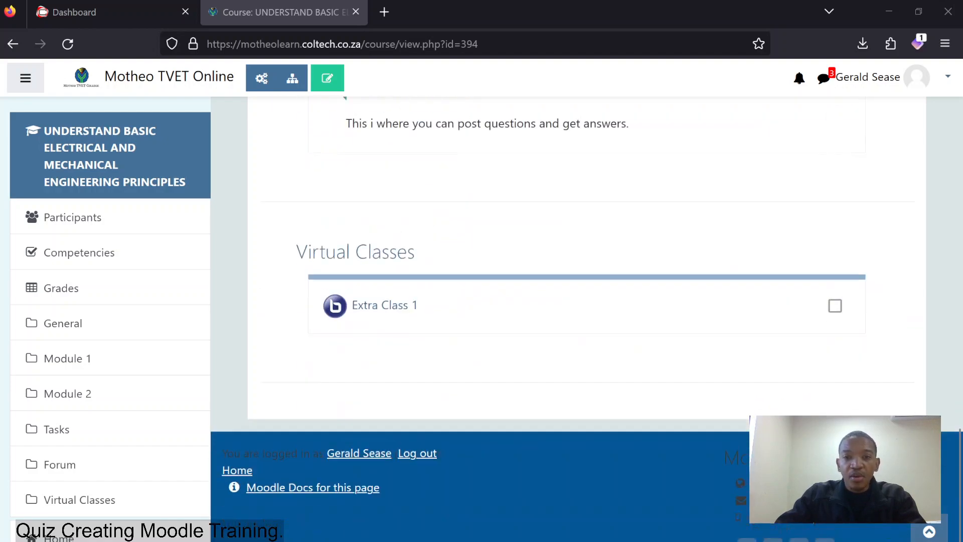
{"action": "scroll", "coordinate": [587, 321], "scroll_direction": "up", "scroll_amount": 8}
{"action": "scroll", "coordinate": [587, 321], "scroll_direction": "up", "scroll_amount": 7}
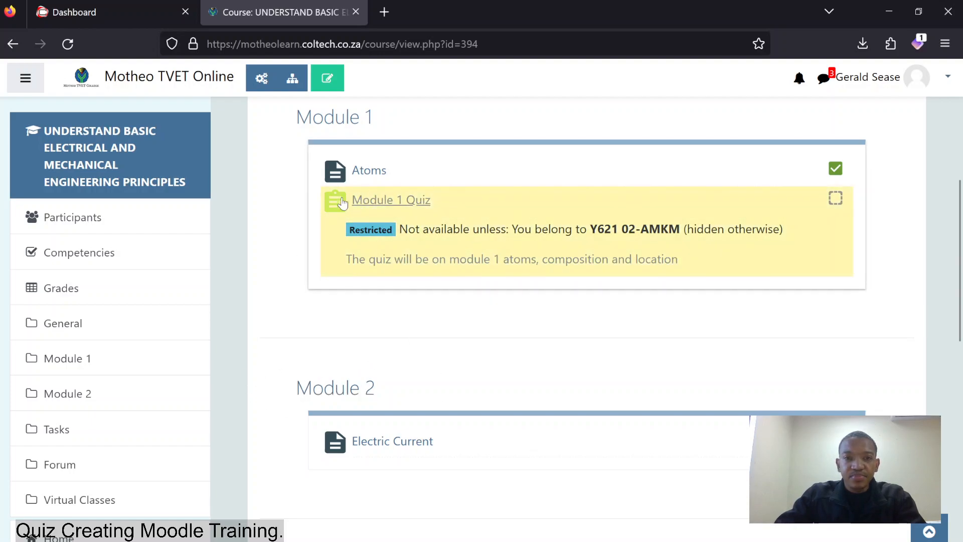
{"action": "scroll", "coordinate": [426, 395], "scroll_direction": "down", "scroll_amount": 6}
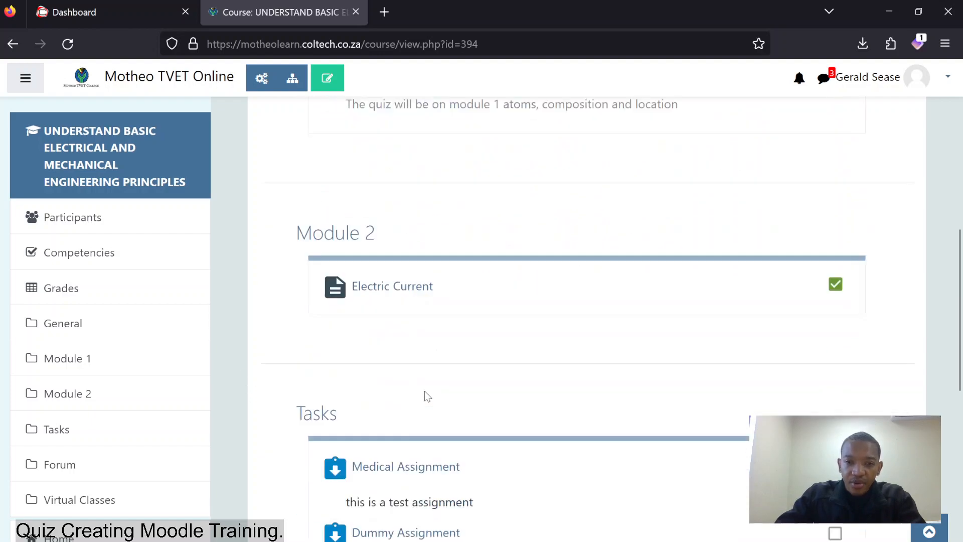
{"action": "scroll", "coordinate": [421, 380], "scroll_direction": "up", "scroll_amount": 6}
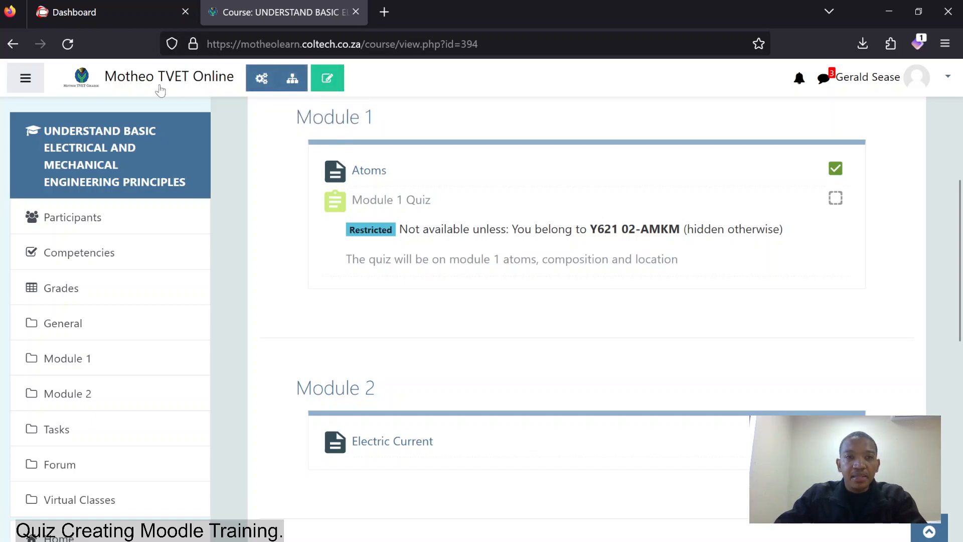
Step: Turn on editing mode for the course page
{"action": "left_click", "coordinate": [328, 81]}
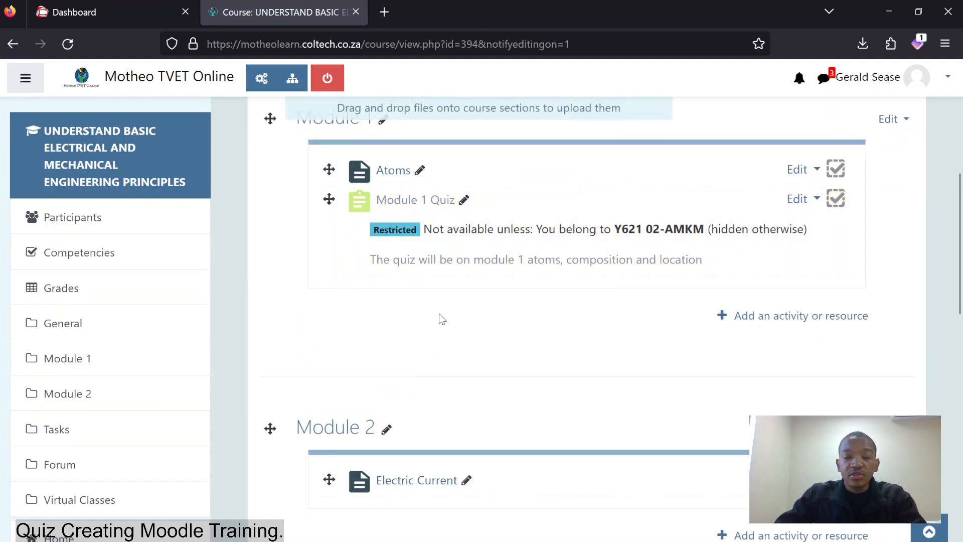
{"action": "scroll", "coordinate": [441, 319], "scroll_direction": "down", "scroll_amount": 1}
{"action": "scroll", "coordinate": [441, 316], "scroll_direction": "up", "scroll_amount": 3}
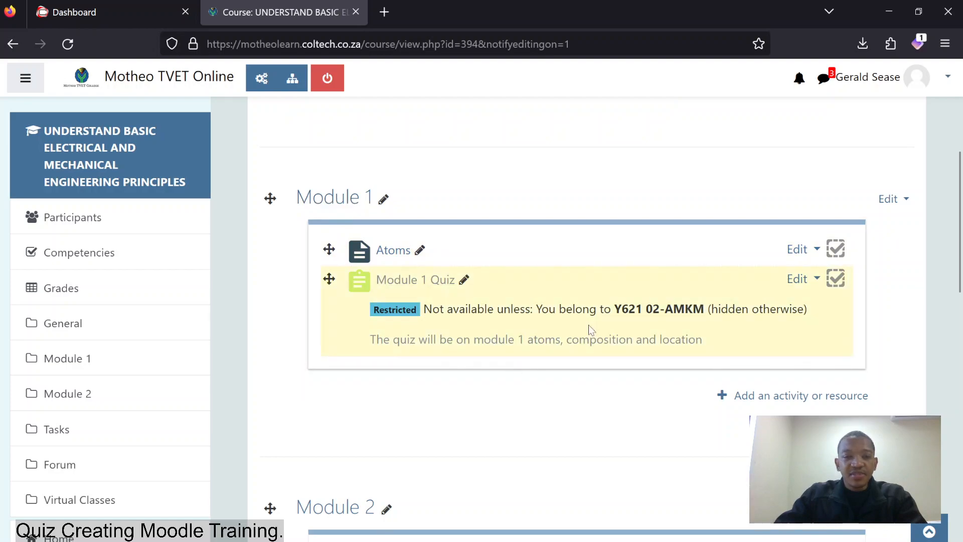
{"action": "mouse_move", "coordinate": [312, 201]}
{"action": "left_mouse_down"}
{"action": "mouse_move", "coordinate": [326, 357]}
{"action": "mouse_move", "coordinate": [318, 501]}
{"action": "mouse_move", "coordinate": [301, 186]}
{"action": "mouse_move", "coordinate": [321, 198]}
{"action": "left_mouse_up"}
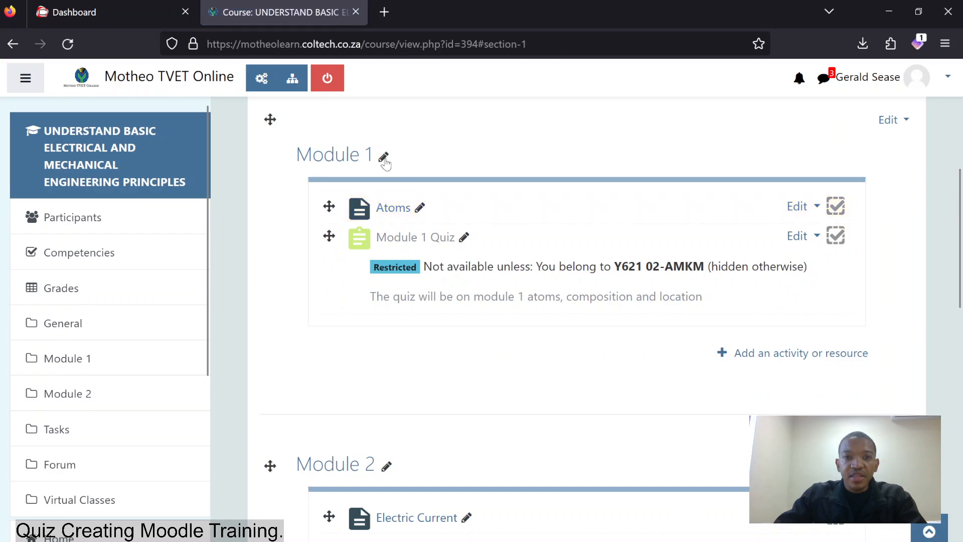
{"action": "left_click", "coordinate": [383, 156]}
{"action": "left_click", "coordinate": [329, 369]}
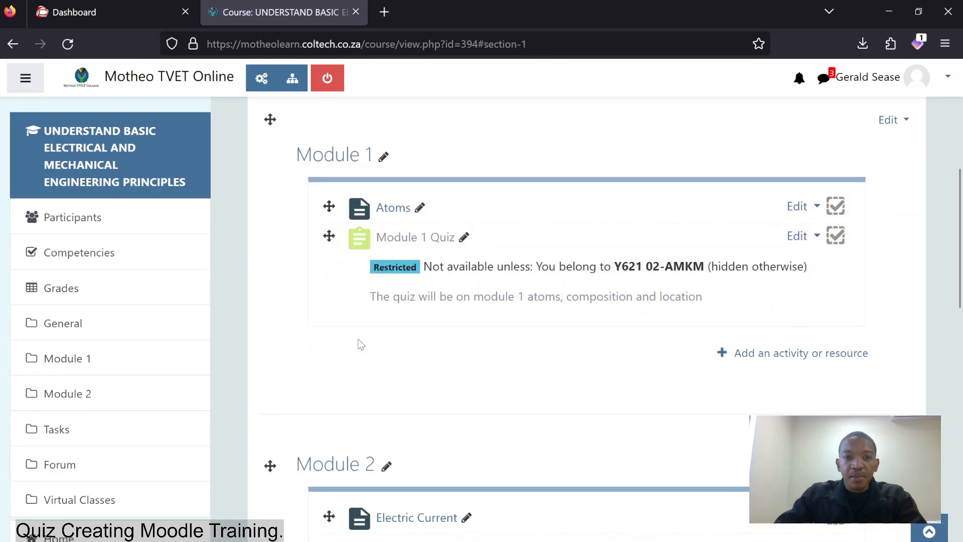
Step: Add a new Quiz activity to the Module 2 section
{"action": "scroll", "coordinate": [482, 299], "scroll_direction": "up", "scroll_amount": 4}
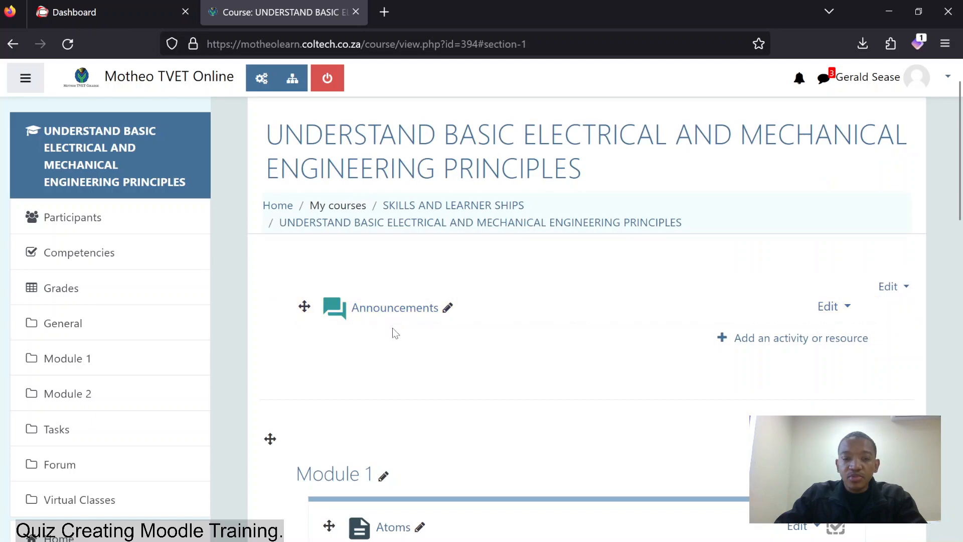
{"action": "scroll", "coordinate": [393, 329], "scroll_direction": "down", "scroll_amount": 3}
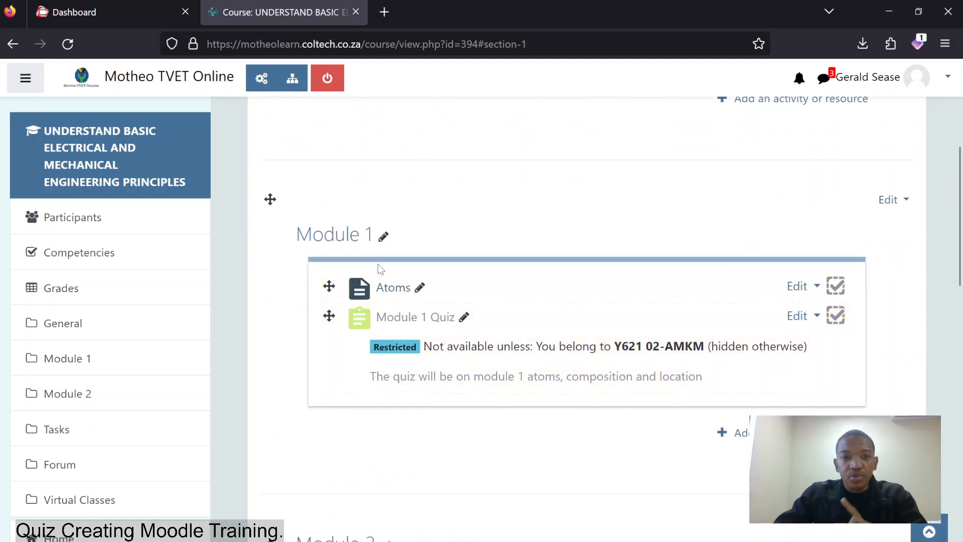
{"action": "scroll", "coordinate": [469, 254], "scroll_direction": "down", "scroll_amount": 5}
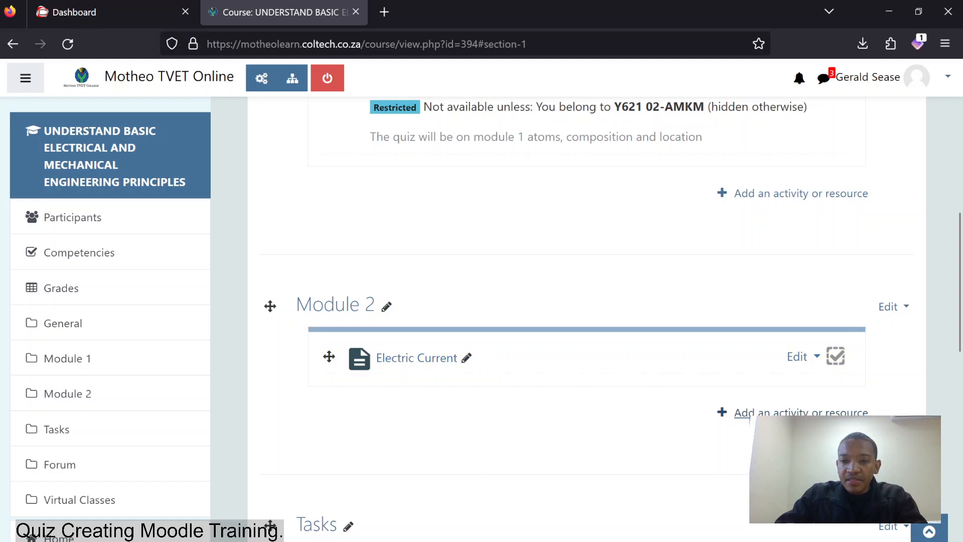
{"action": "left_click", "coordinate": [748, 413]}
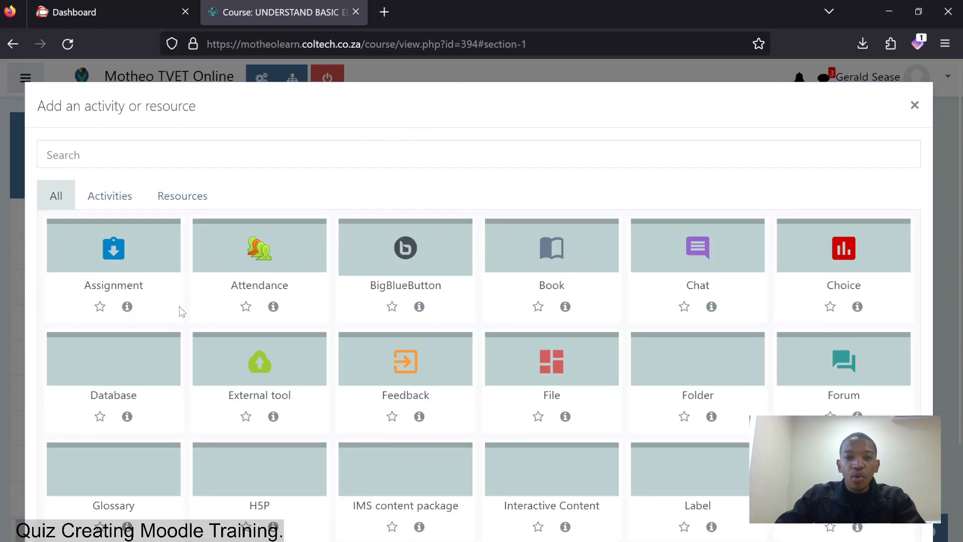
{"action": "scroll", "coordinate": [531, 293], "scroll_direction": "down", "scroll_amount": 4}
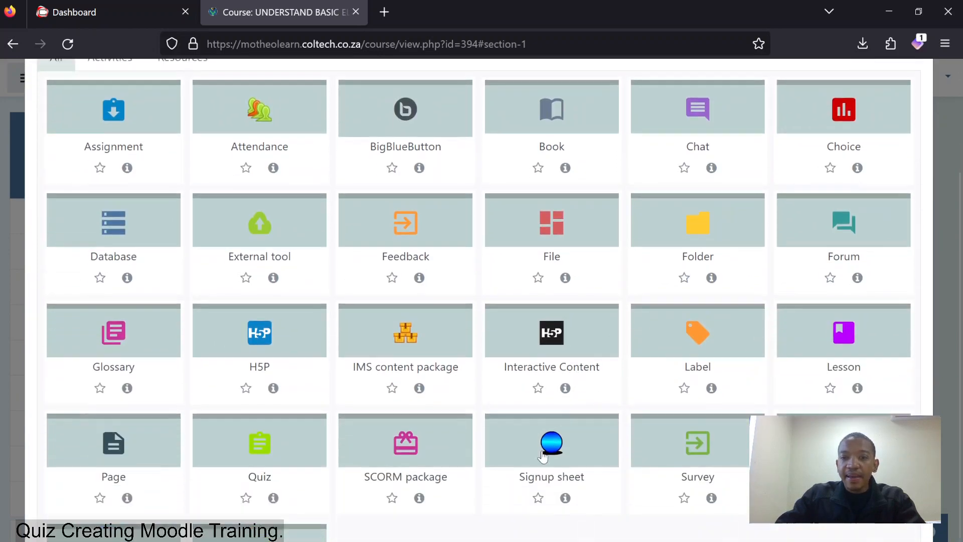
{"action": "scroll", "coordinate": [359, 437], "scroll_direction": "up", "scroll_amount": 4}
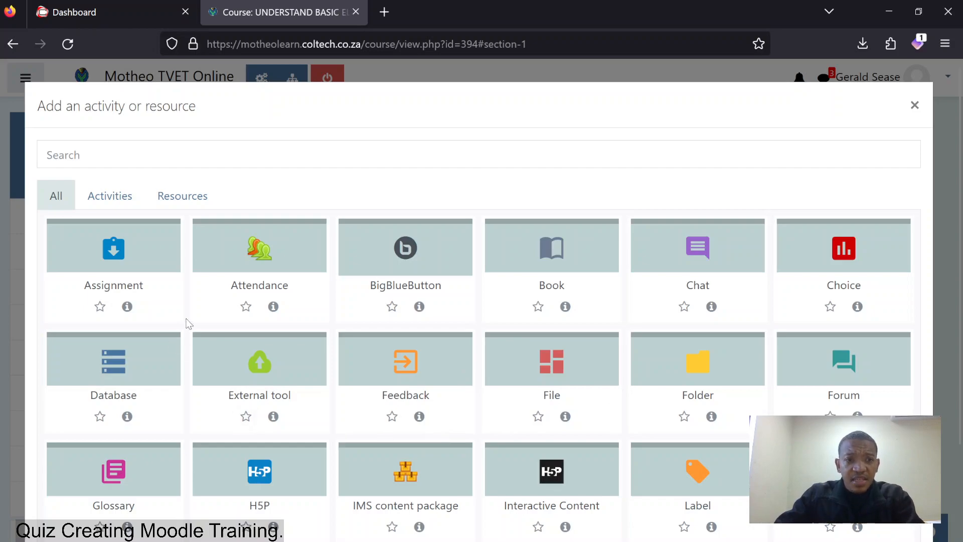
{"action": "scroll", "coordinate": [595, 350], "scroll_direction": "down", "scroll_amount": 4}
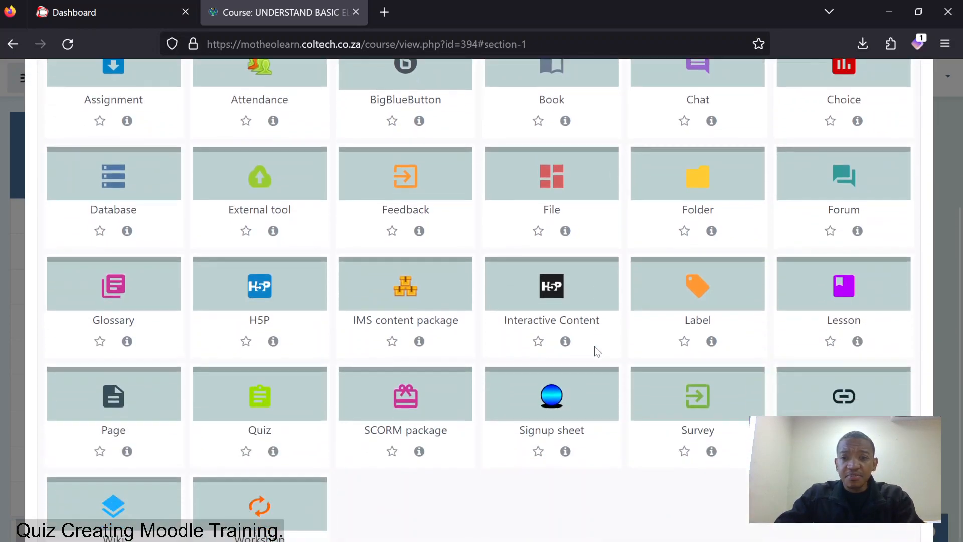
{"action": "scroll", "coordinate": [321, 426], "scroll_direction": "up", "scroll_amount": 2}
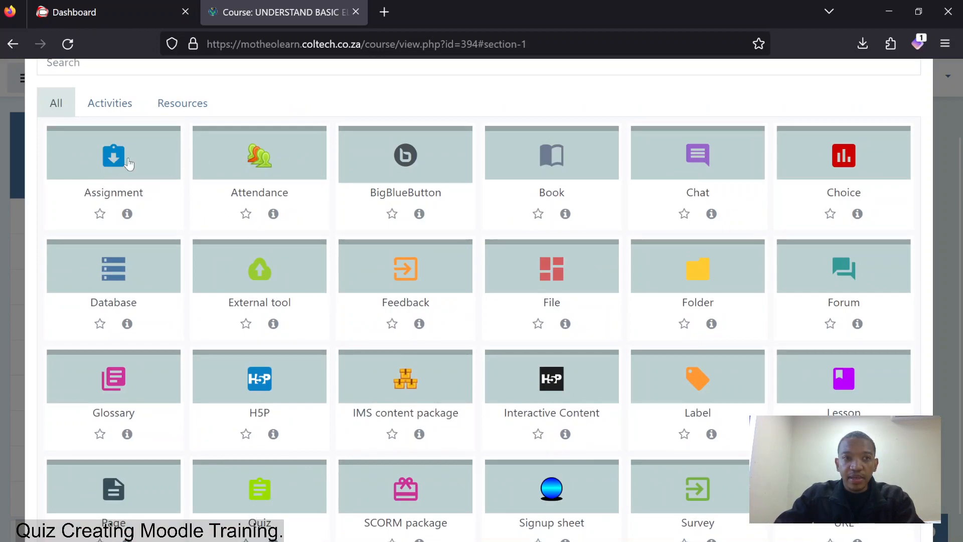
{"action": "scroll", "coordinate": [277, 400], "scroll_direction": "down", "scroll_amount": 2}
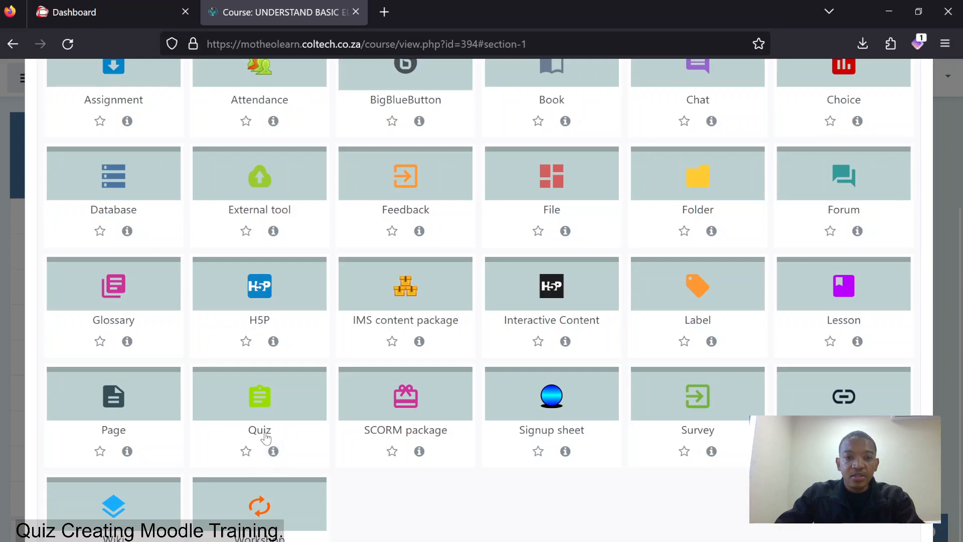
{"action": "left_click", "coordinate": [264, 434]}
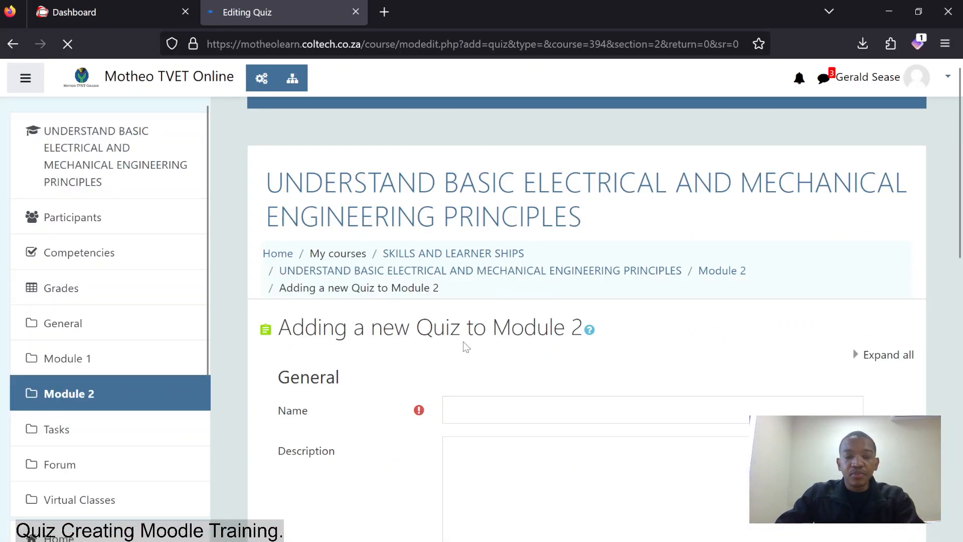
Step: Name the new quiz "Task 1"
{"action": "scroll", "coordinate": [549, 326], "scroll_direction": "down", "scroll_amount": 2}
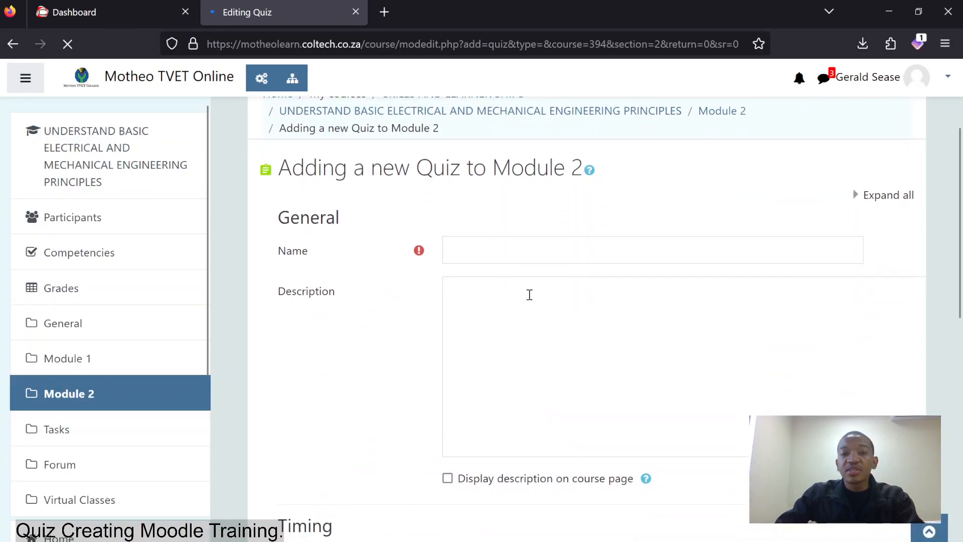
{"action": "left_click", "coordinate": [491, 251]}
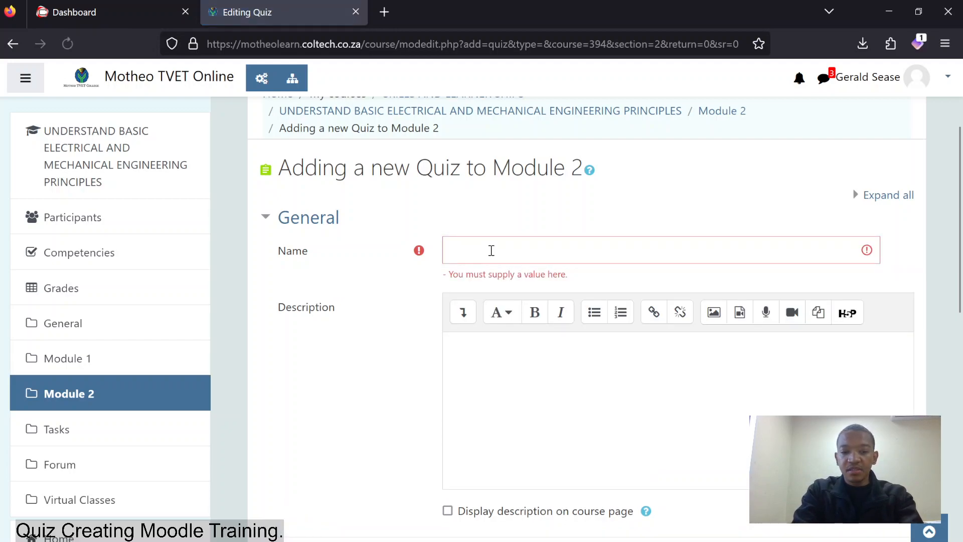
{"action": "left_click", "coordinate": [491, 251]}
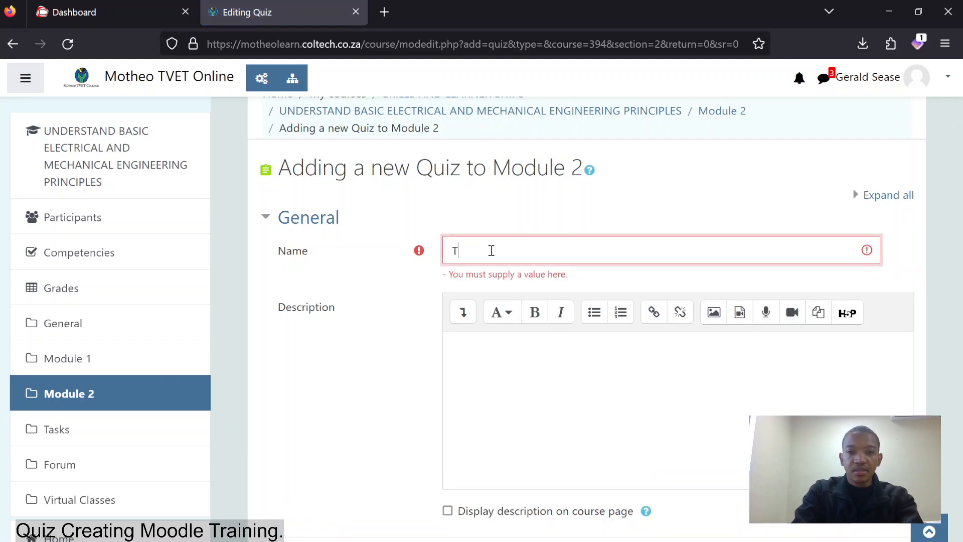
{"action": "type", "text": "Task "}
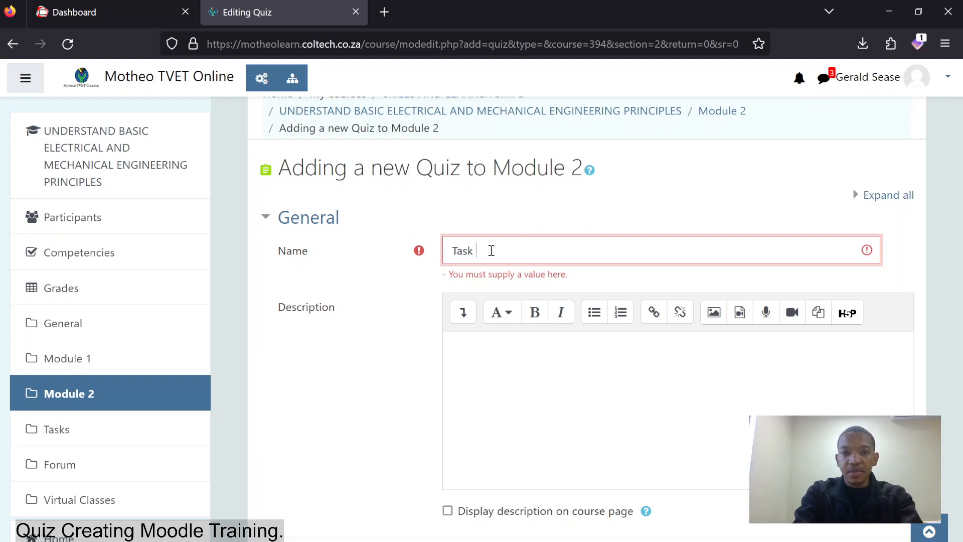
{"action": "type", "text": "1"}
Step: Enter the quiz description "This is the assignment for Task 1 internal assessment." and have it displayed on the course page
{"action": "left_click", "coordinate": [513, 411]}
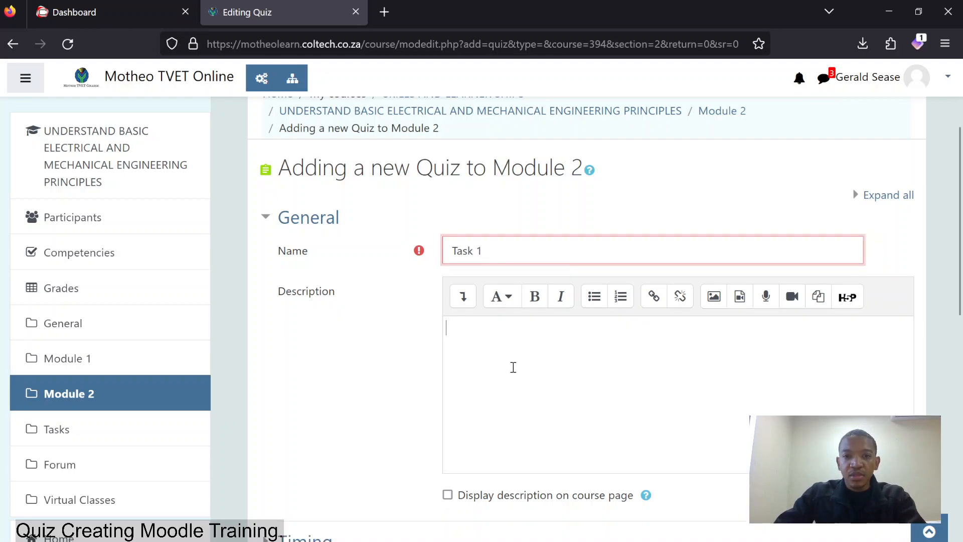
{"action": "type", "text": "This is a "}
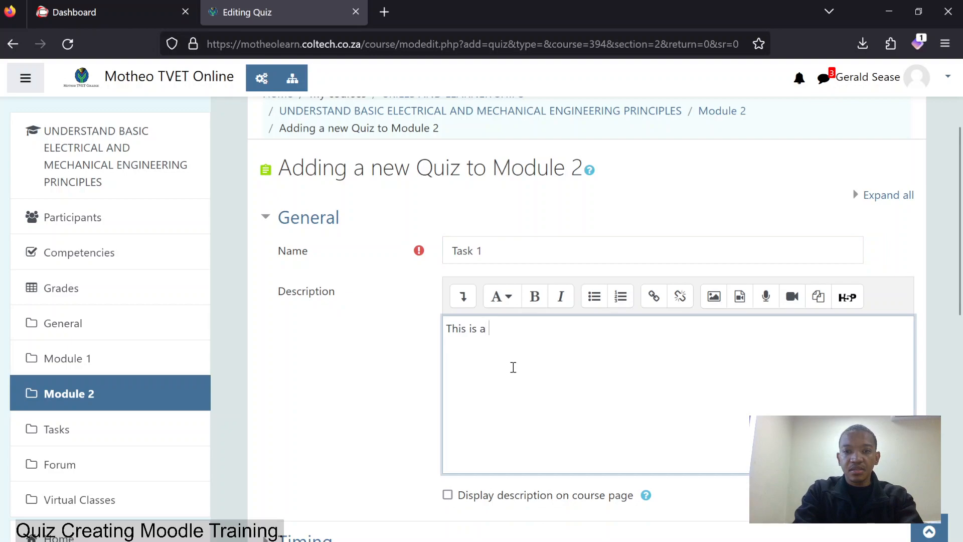
{"action": "key", "text": "BackSpace"}
{"action": "key", "text": "BackSpace"}
{"action": "type", "text": "the assignment"}
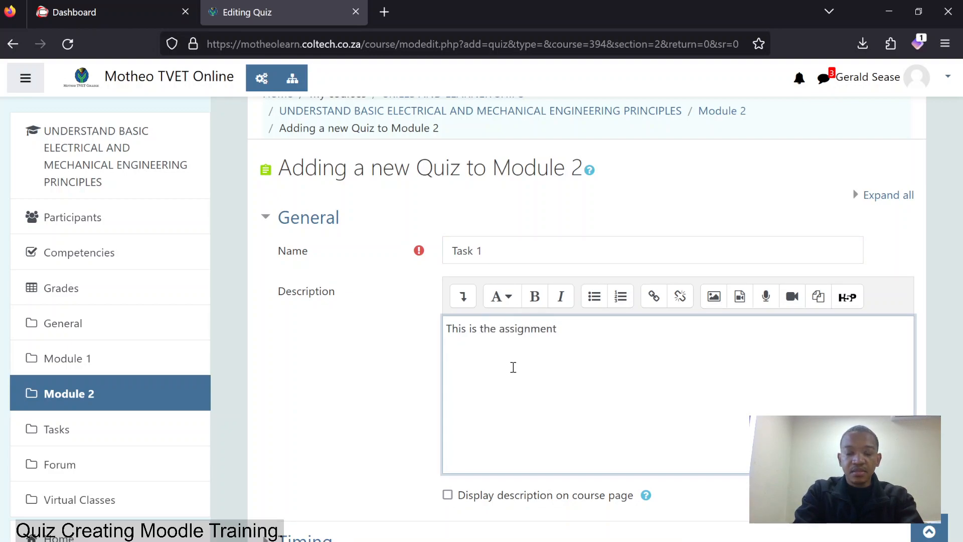
{"action": "type", "text": " for Task "}
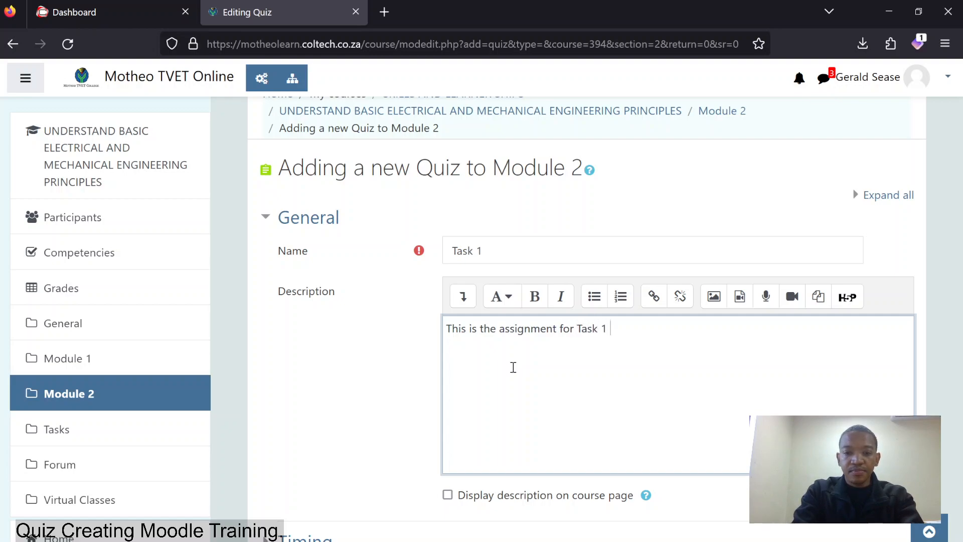
{"action": "type", "text": "1 ("}
{"action": "key", "text": "BackSpace"}
{"action": "type", "text": "internal assessment"}
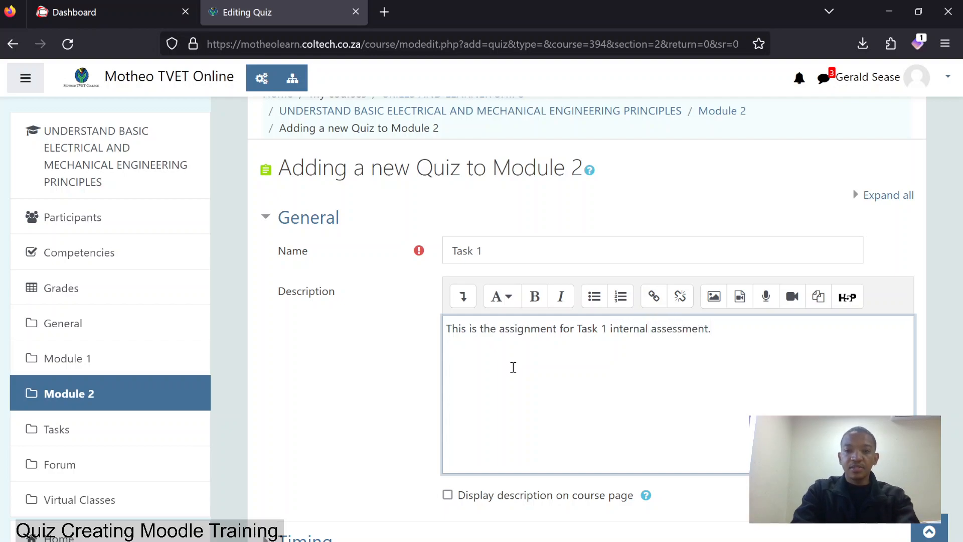
{"action": "type", "text": "."}
{"action": "left_click", "coordinate": [448, 495]}
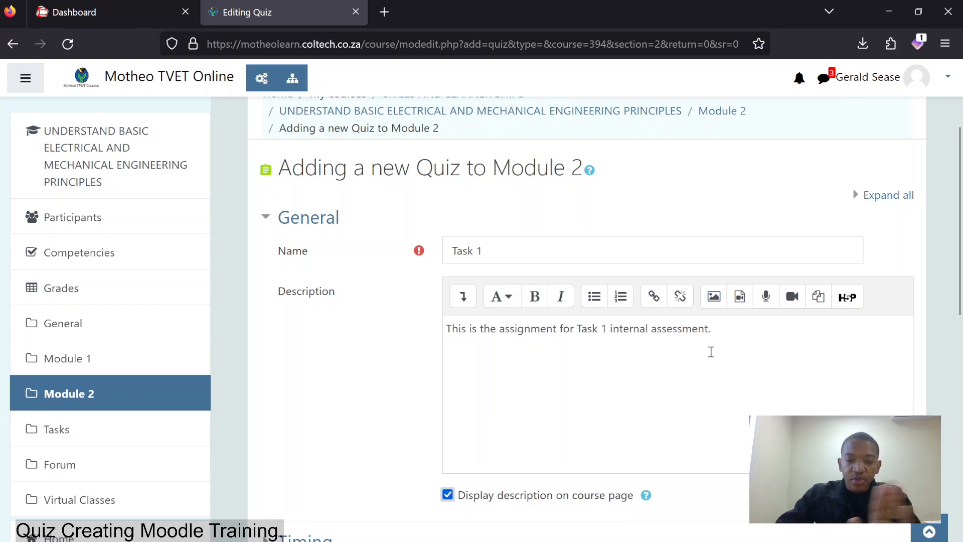
Step: Add a second paragraph to the quiz description reading "It will be dealing with the following content:"
{"action": "left_click", "coordinate": [719, 333]}
{"action": "key", "text": "Return"}
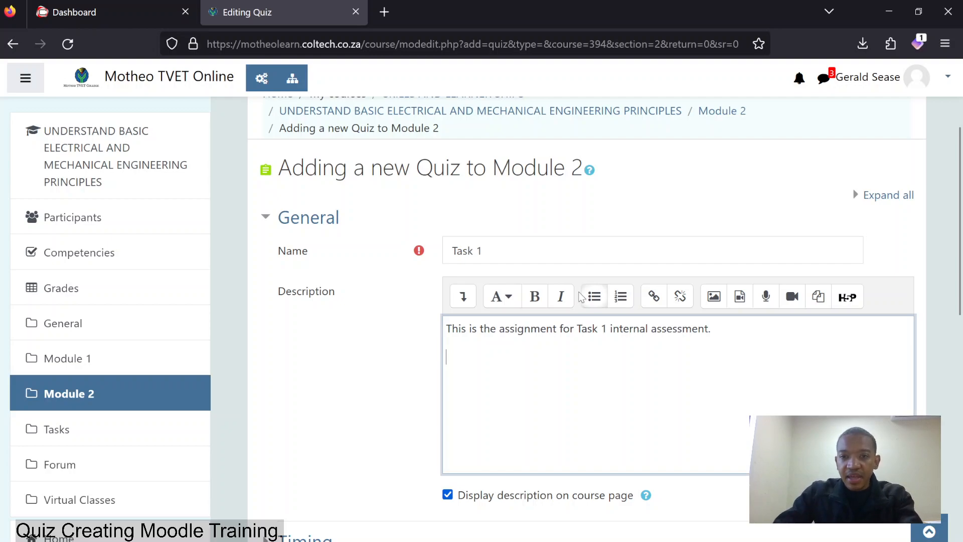
{"action": "type", "text": "wi"}
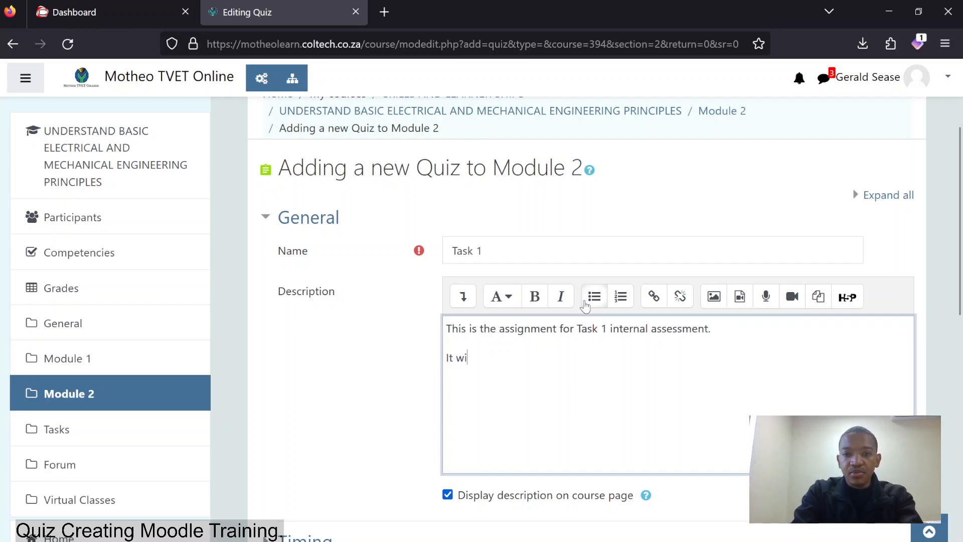
{"action": "type", "text": "ll be dealing w"}
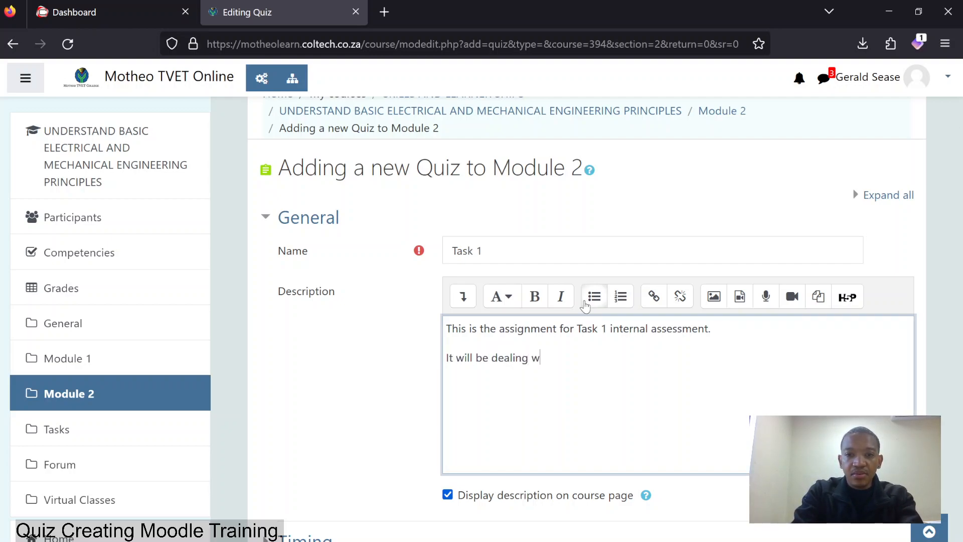
{"action": "type", "text": "ith the following "}
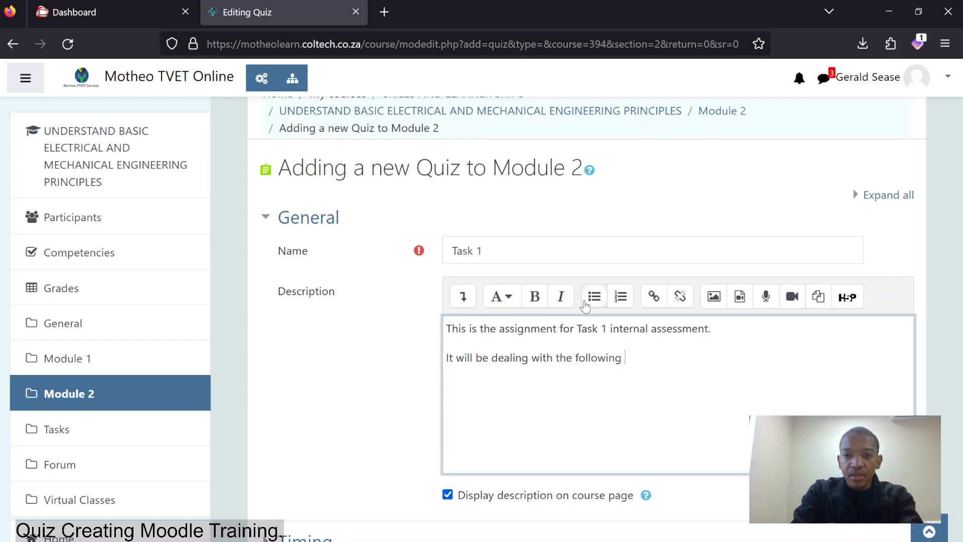
{"action": "type", "text": "content:"}
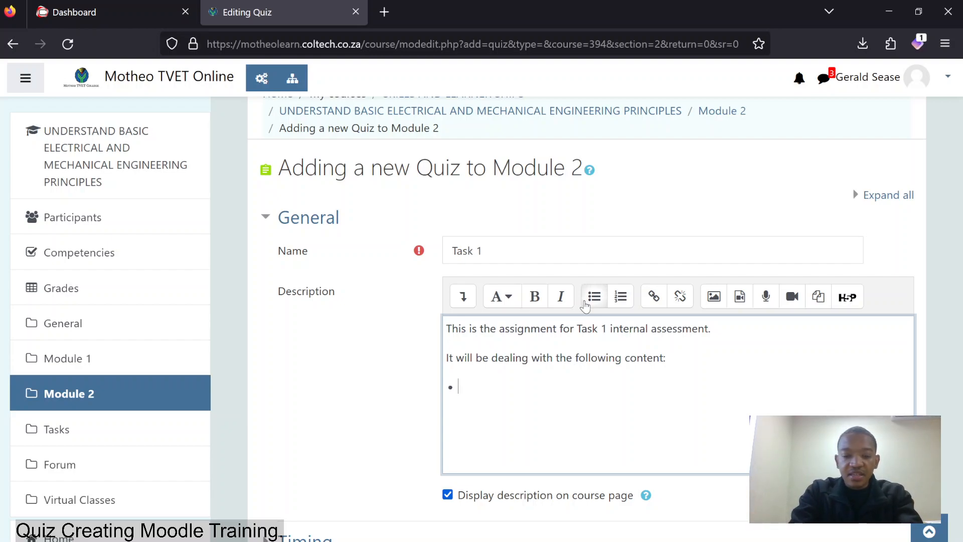
Step: List "Current flow" and "Atom composition" as bullet points below the description's second paragraph
{"action": "type", "text": "Current flow"}
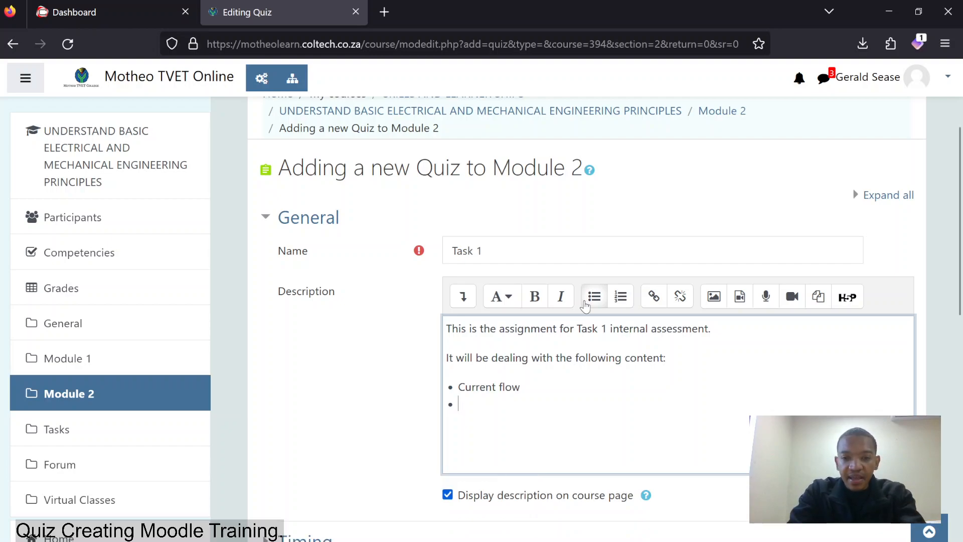
{"action": "type", "text": "A"}
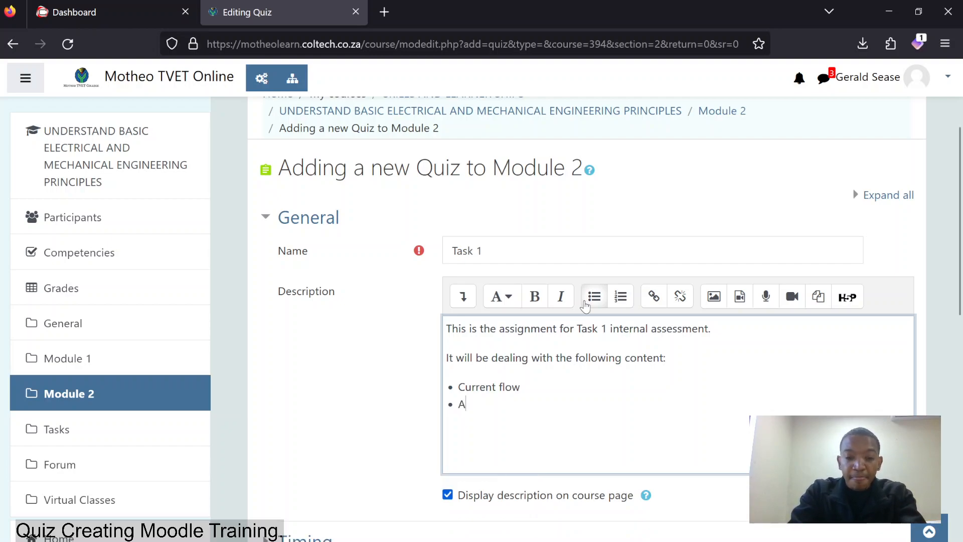
{"action": "type", "text": "tom "}
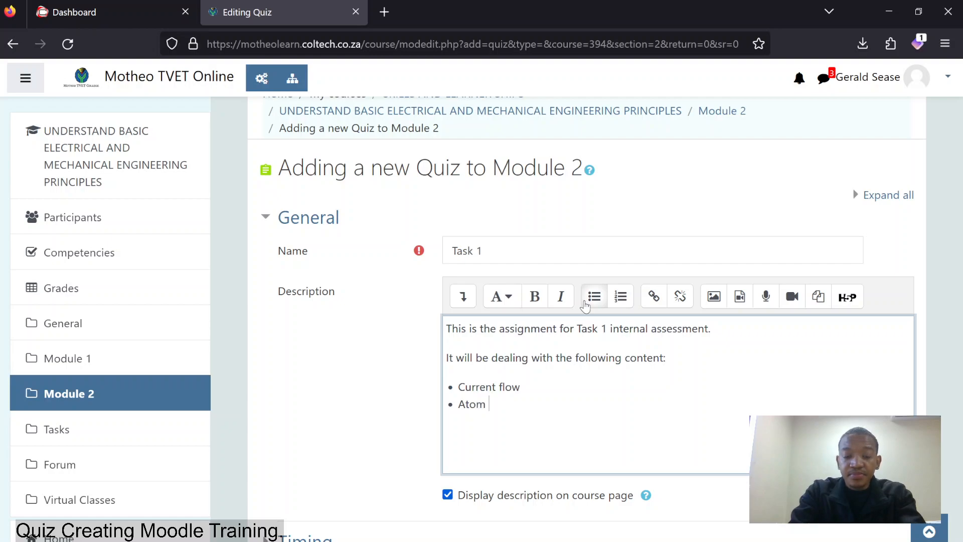
{"action": "type", "text": "compositino"}
{"action": "key", "text": "BackSpace"}
{"action": "key", "text": "BackSpace"}
{"action": "key", "text": "BackSpace"}
{"action": "type", "text": "ion."}
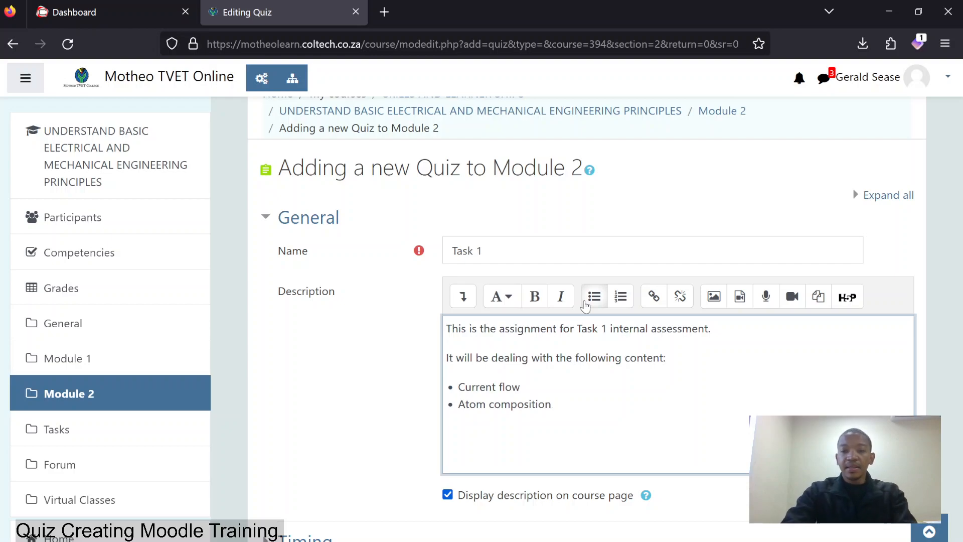
Step: Enable the quiz's opening and closing dates, opening on 21 August 2023 and closing on 26 August 2023, both at 08:30
{"action": "scroll", "coordinate": [409, 340], "scroll_direction": "down", "scroll_amount": 3}
{"action": "left_click", "coordinate": [304, 381]}
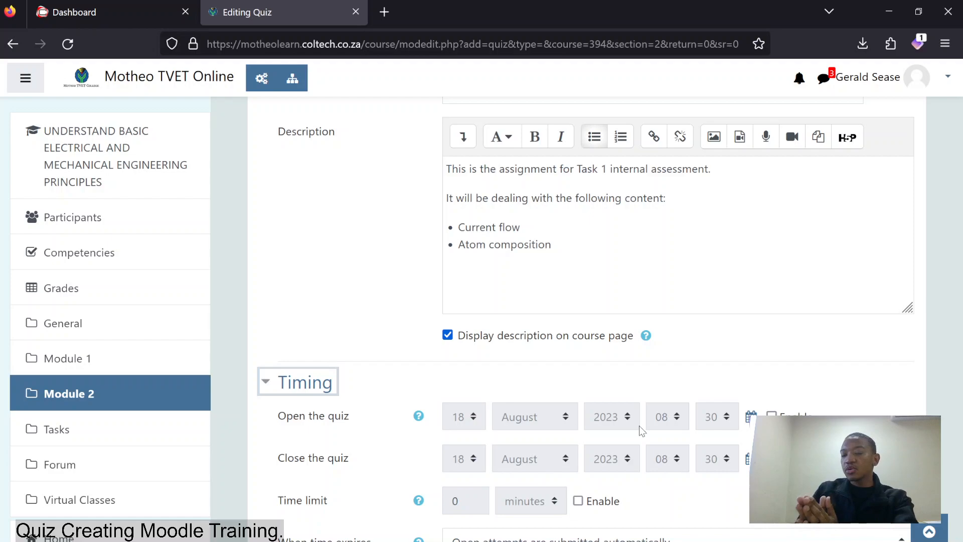
{"action": "left_click", "coordinate": [771, 413]}
{"action": "left_click", "coordinate": [472, 422]}
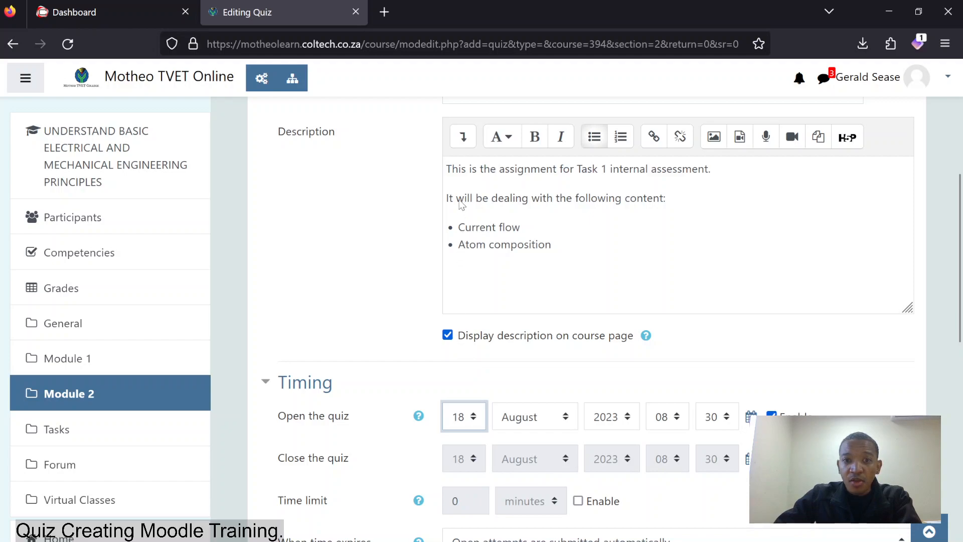
{"action": "type", "text": "21"}
{"action": "left_click", "coordinate": [771, 456]}
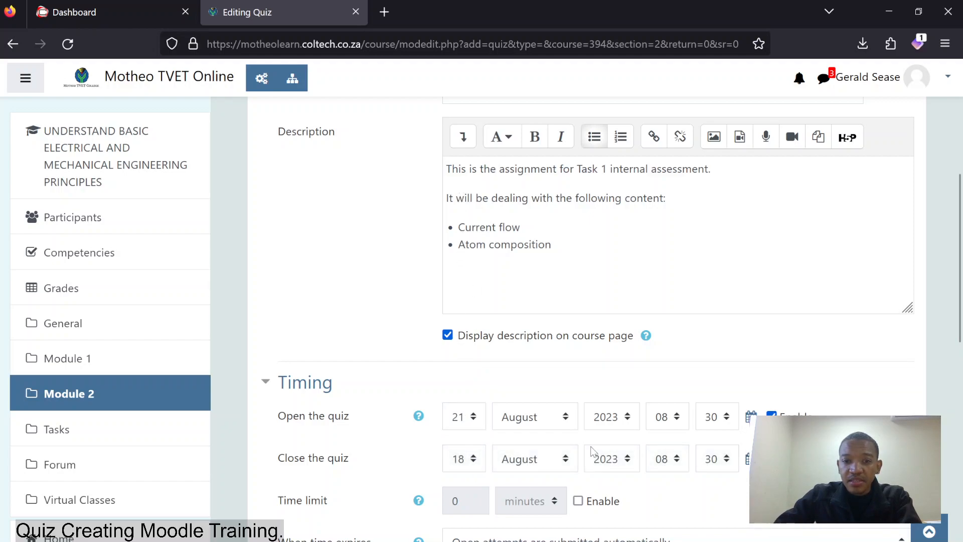
{"action": "left_click", "coordinate": [459, 460]}
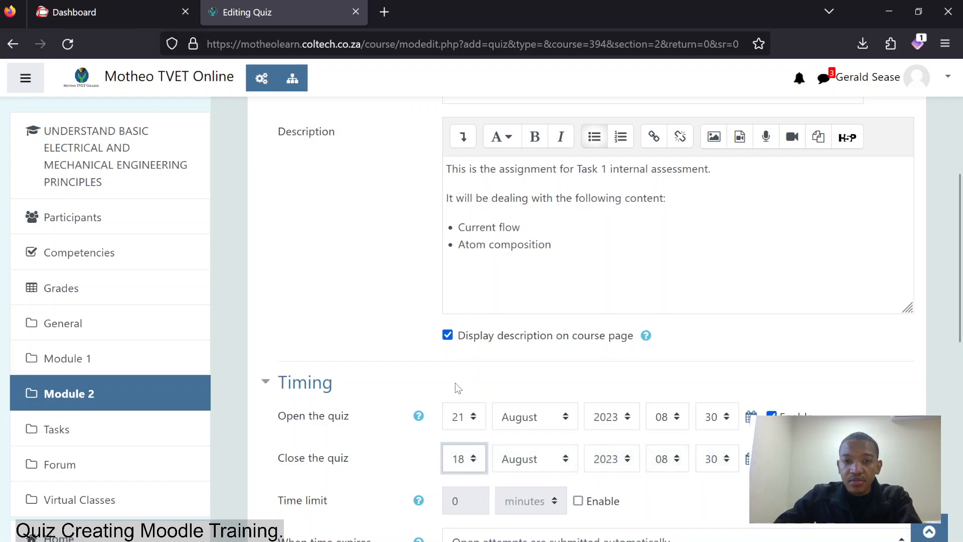
{"action": "type", "text": "26"}
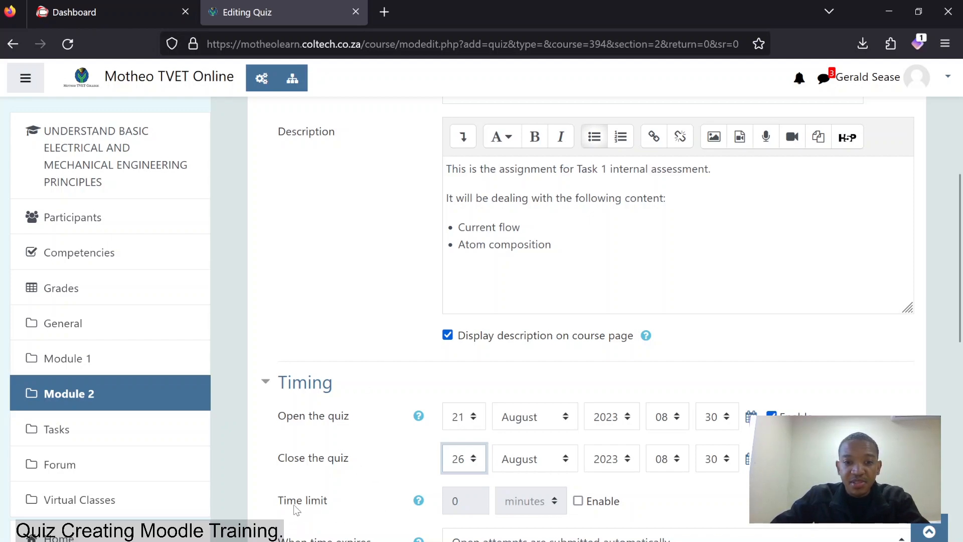
Step: Enable a quiz time limit of 2 minutes, keeping open attempts submitted automatically when time expires
{"action": "left_click", "coordinate": [578, 501]}
{"action": "left_click", "coordinate": [525, 501]}
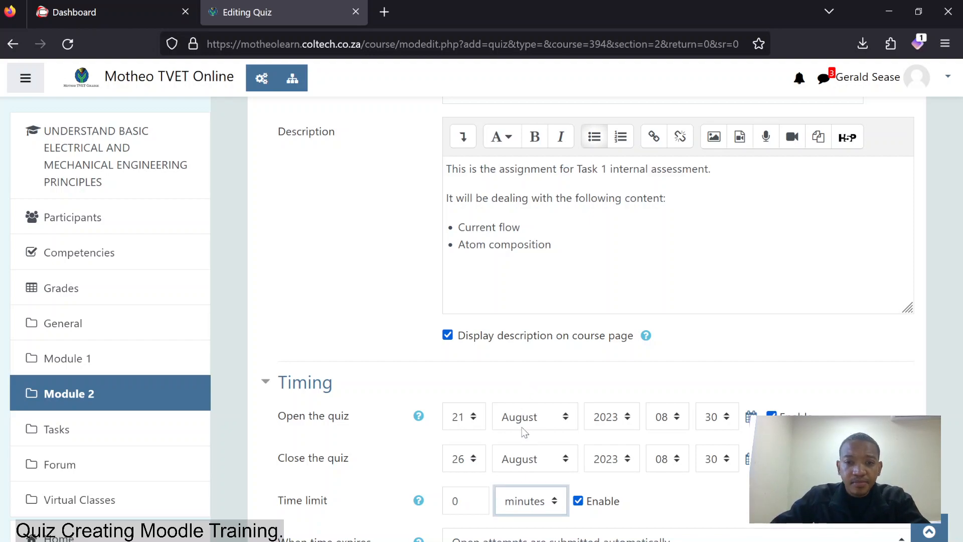
{"action": "double_click", "coordinate": [458, 501]}
{"action": "type", "text": "2"}
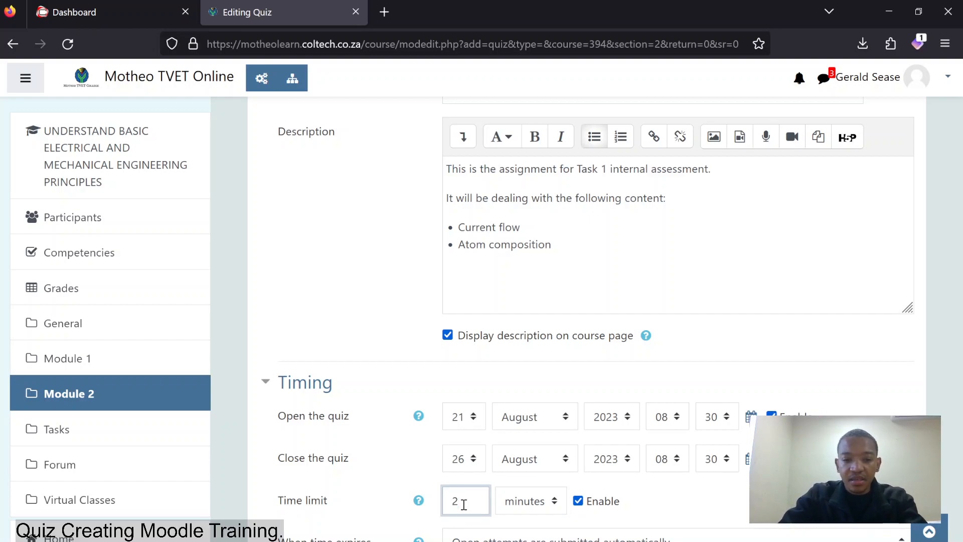
{"action": "left_click", "coordinate": [660, 490]}
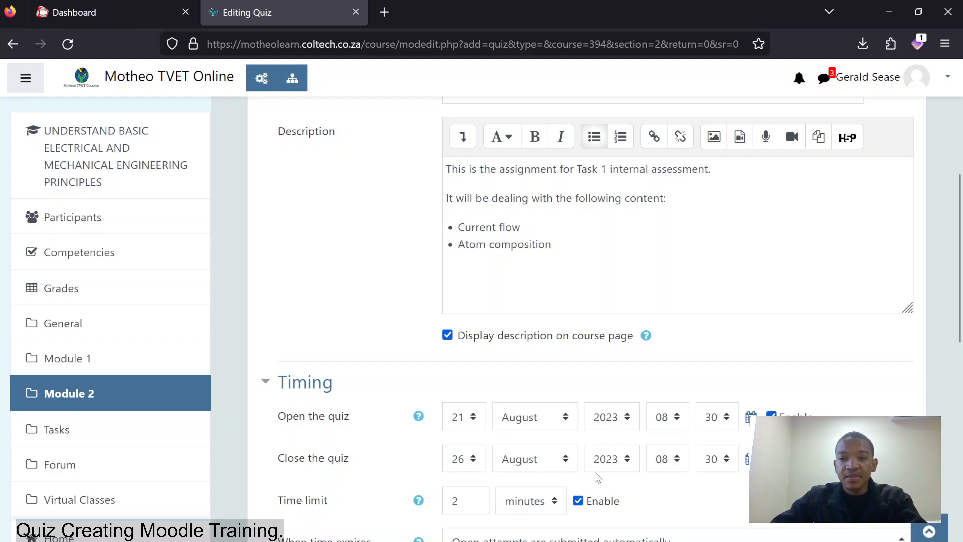
{"action": "scroll", "coordinate": [463, 461], "scroll_direction": "down", "scroll_amount": 3}
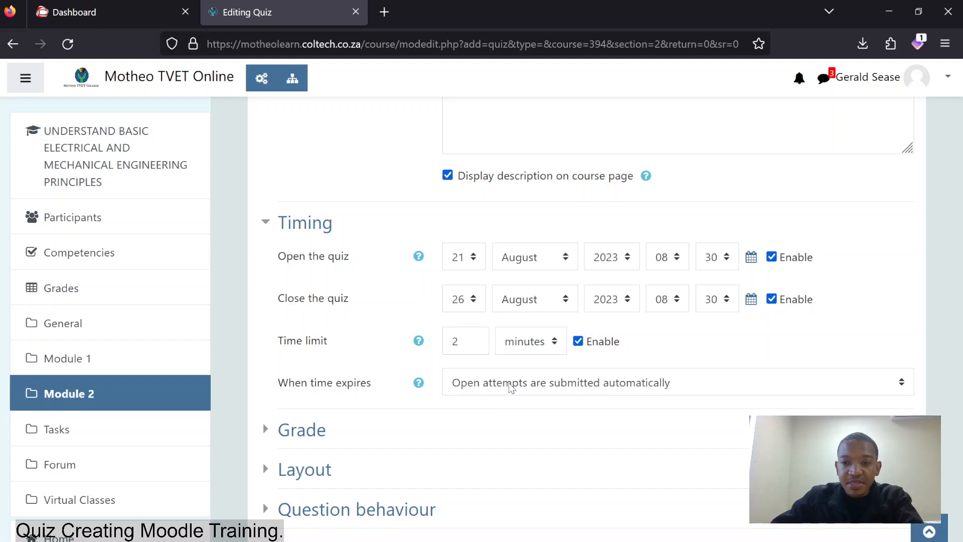
{"action": "left_click", "coordinate": [565, 389]}
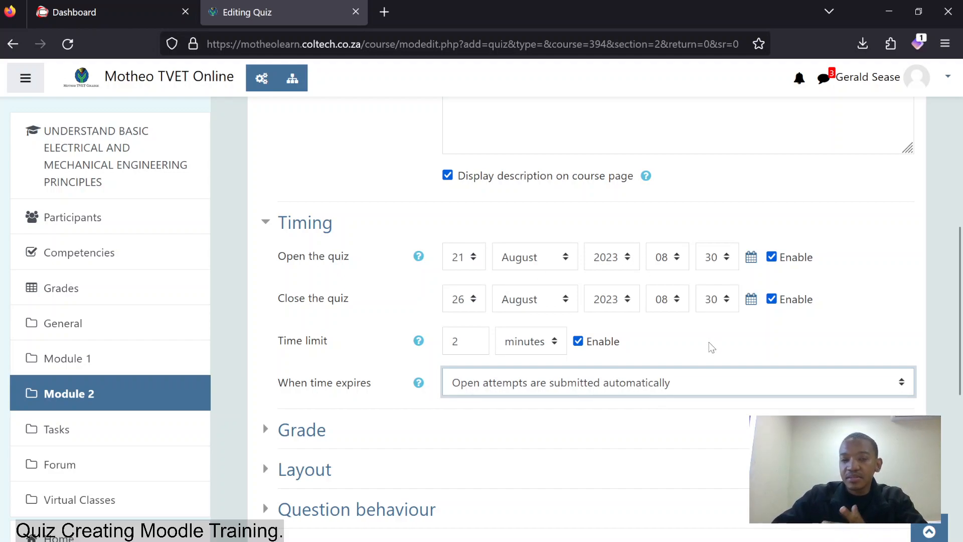
{"action": "left_click", "coordinate": [712, 347]}
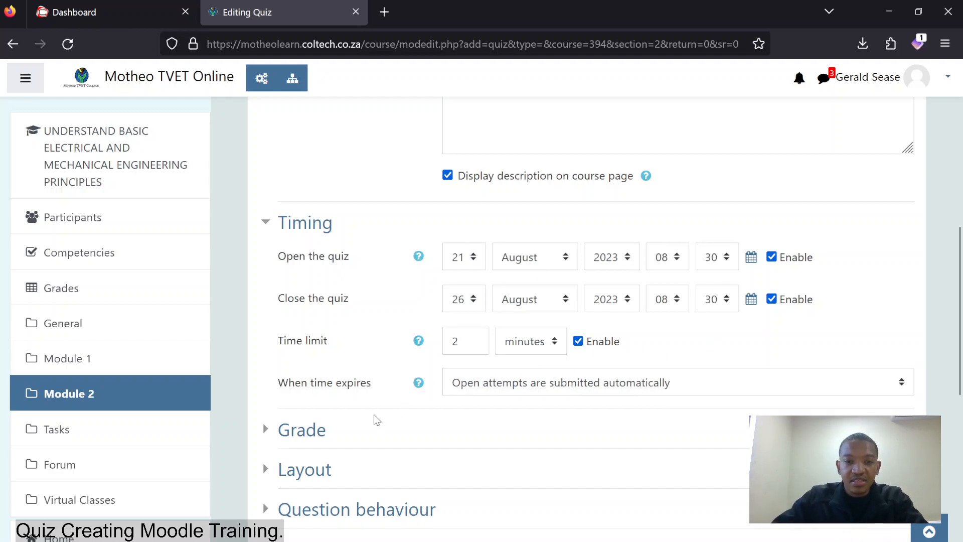
Step: Review the question behaviour settings for shuffling within questions and how questions behave
{"action": "scroll", "coordinate": [329, 411], "scroll_direction": "down", "scroll_amount": 2}
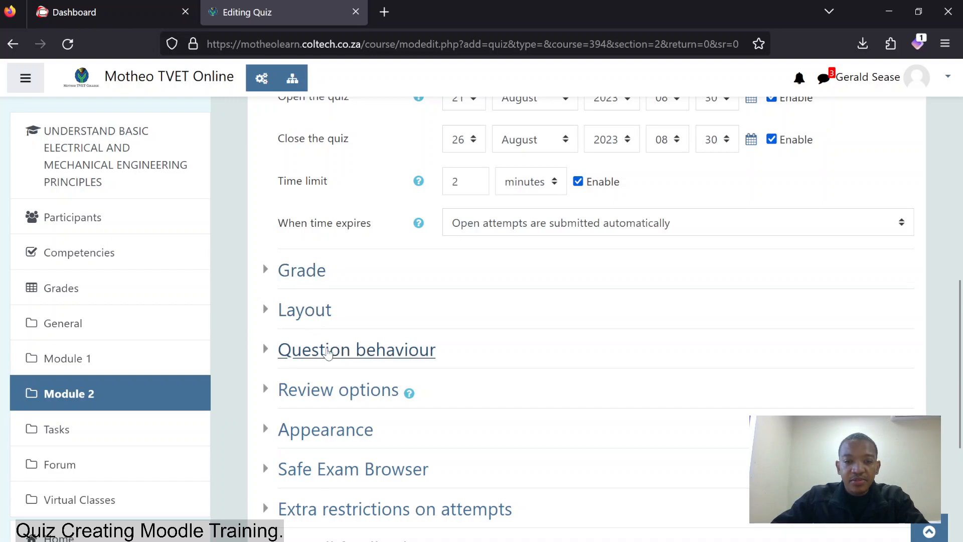
{"action": "left_click", "coordinate": [339, 354]}
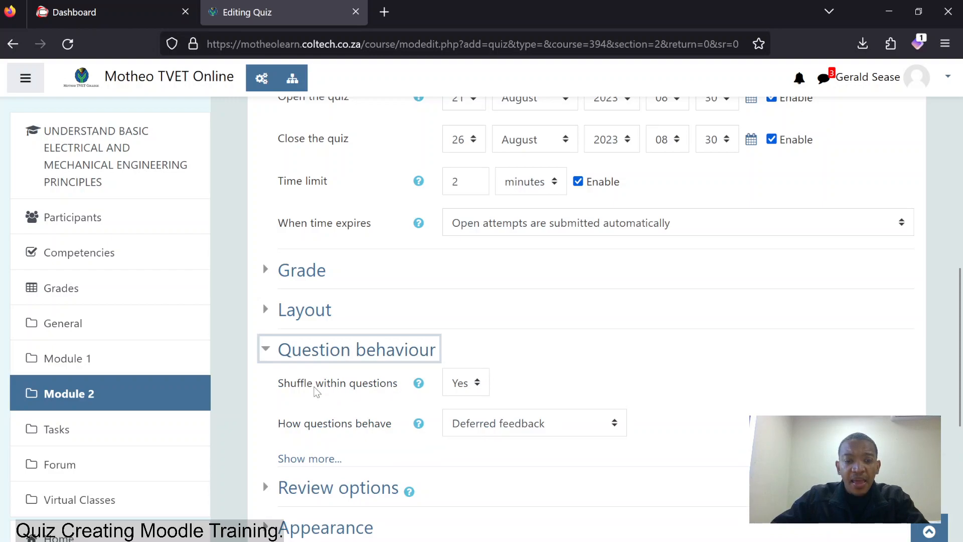
{"action": "left_click", "coordinate": [464, 383]}
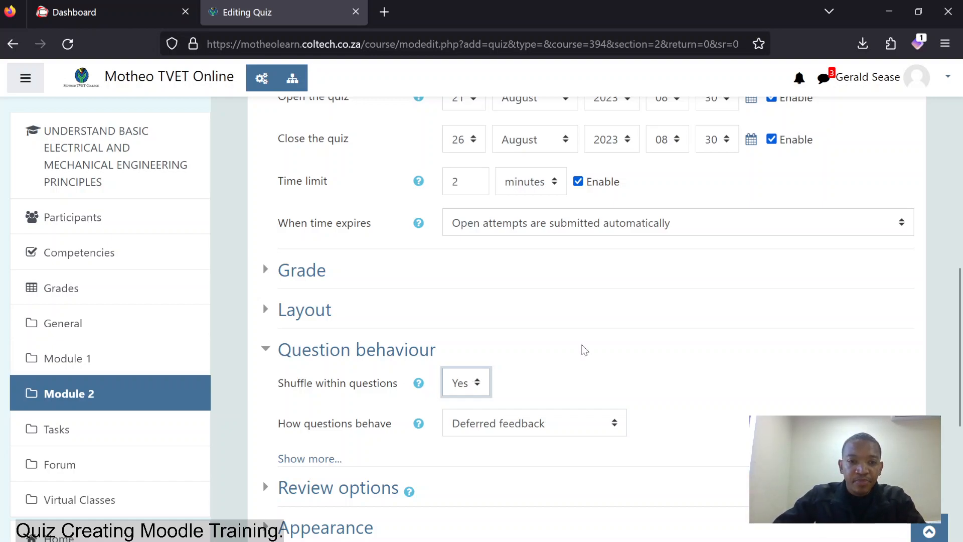
{"action": "scroll", "coordinate": [534, 365], "scroll_direction": "down", "scroll_amount": 2}
{"action": "scroll", "coordinate": [534, 364], "scroll_direction": "down", "scroll_amount": 2}
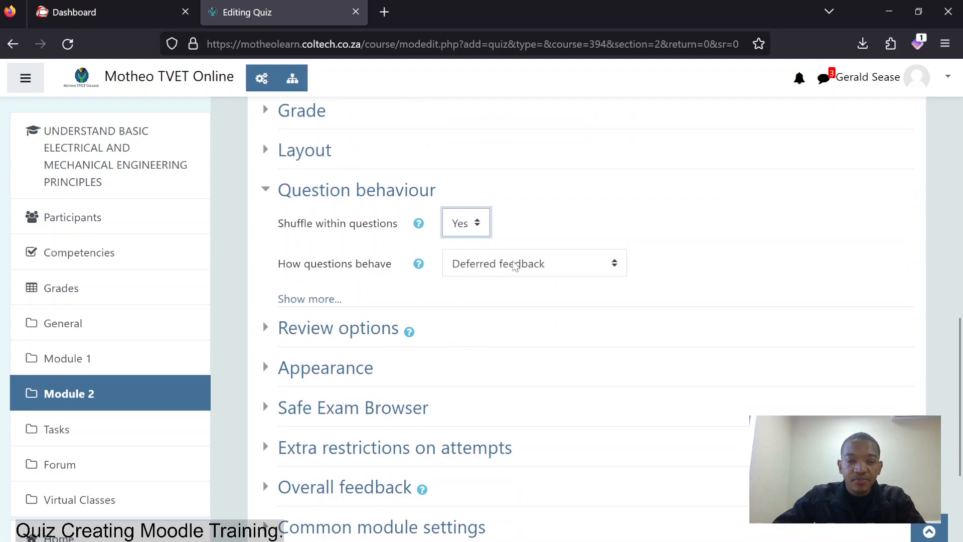
{"action": "left_click", "coordinate": [504, 270]}
{"action": "left_click", "coordinate": [715, 255]}
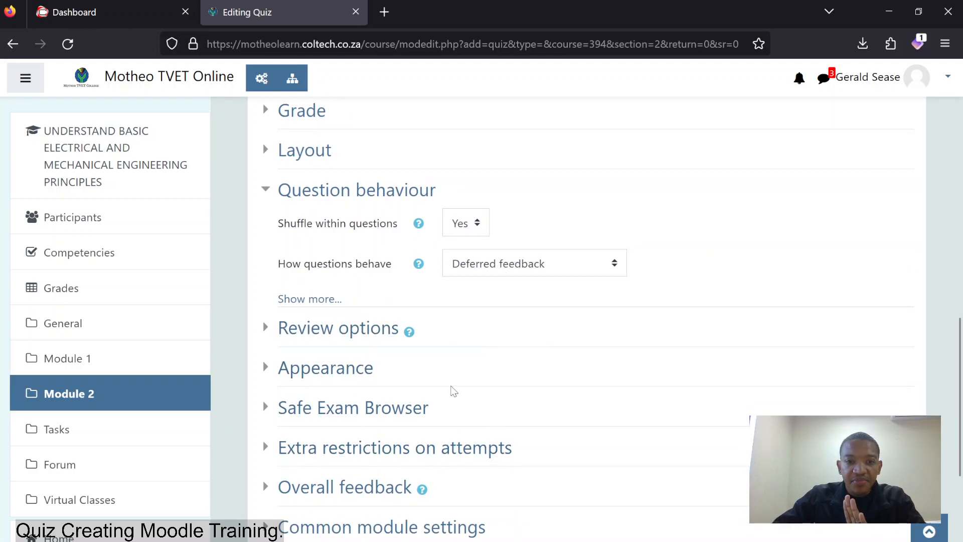
Step: Review the extra restrictions on attempts and the available access restriction types without adding any restriction
{"action": "scroll", "coordinate": [452, 389], "scroll_direction": "down", "scroll_amount": 3}
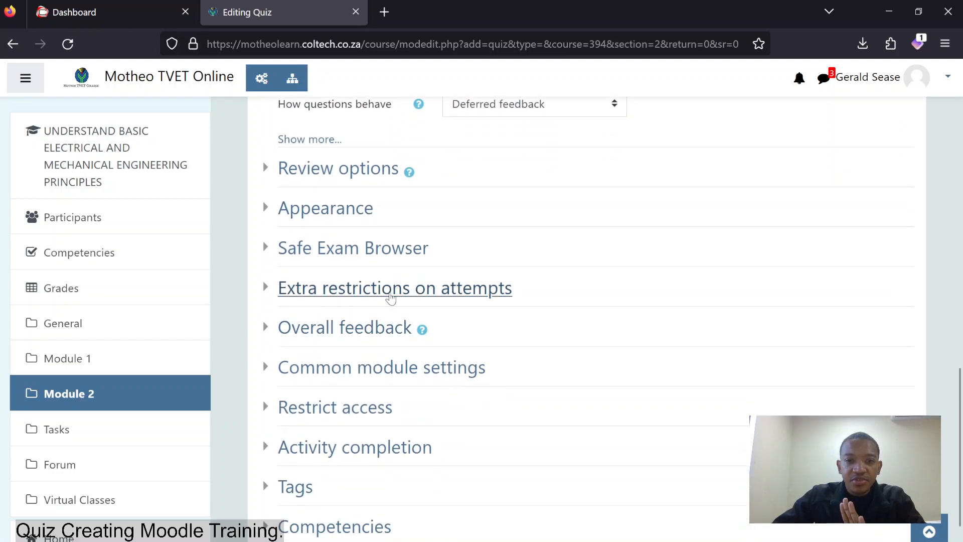
{"action": "left_click", "coordinate": [370, 292]}
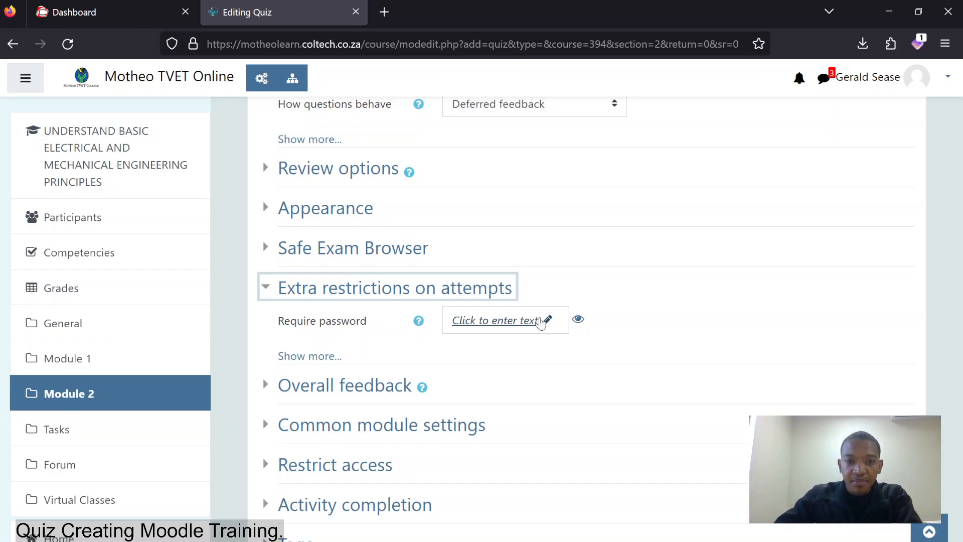
{"action": "scroll", "coordinate": [352, 371], "scroll_direction": "down", "scroll_amount": 2}
{"action": "left_click", "coordinate": [308, 394]}
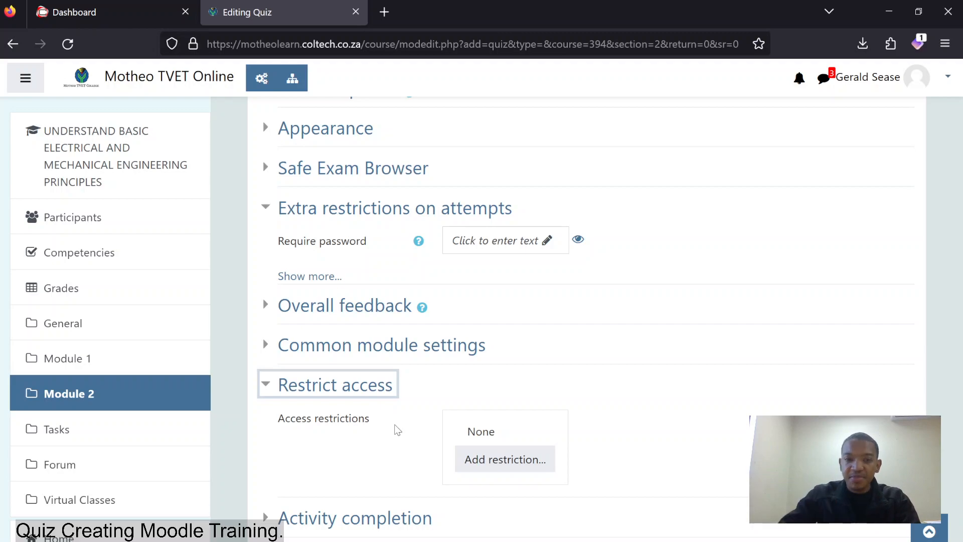
{"action": "left_click", "coordinate": [522, 463]}
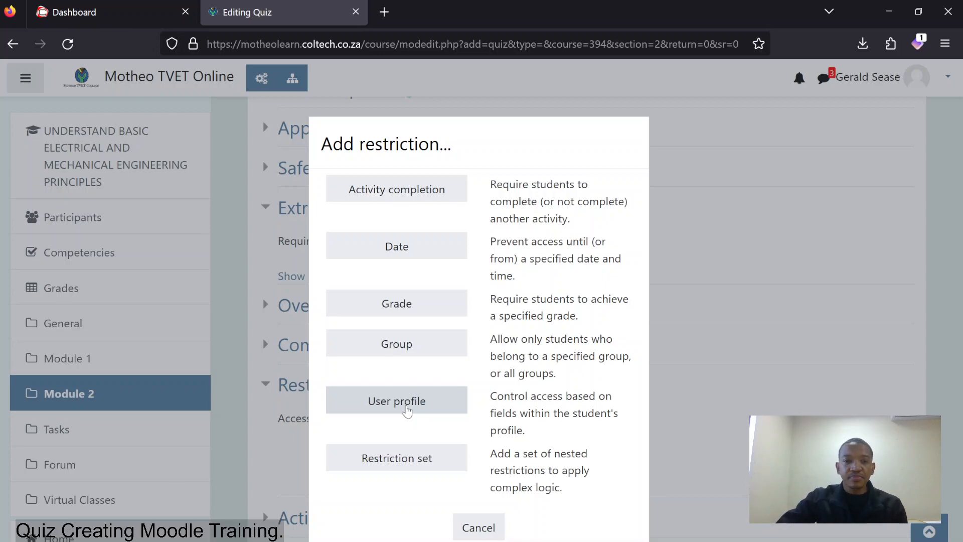
{"action": "left_click", "coordinate": [475, 533]}
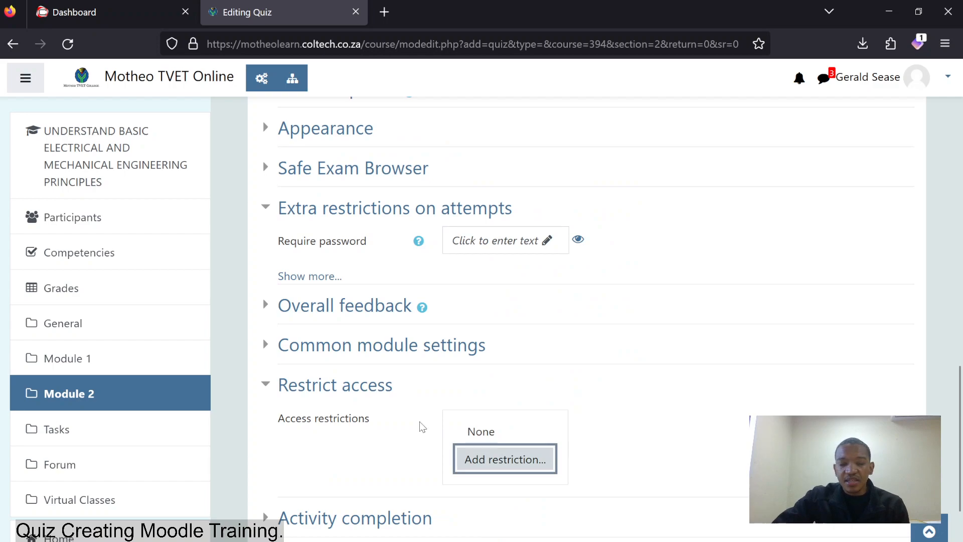
Step: Set completion tracking to "Show activity as complete when conditions are met" and require students to receive a grade
{"action": "scroll", "coordinate": [370, 444], "scroll_direction": "down", "scroll_amount": 3}
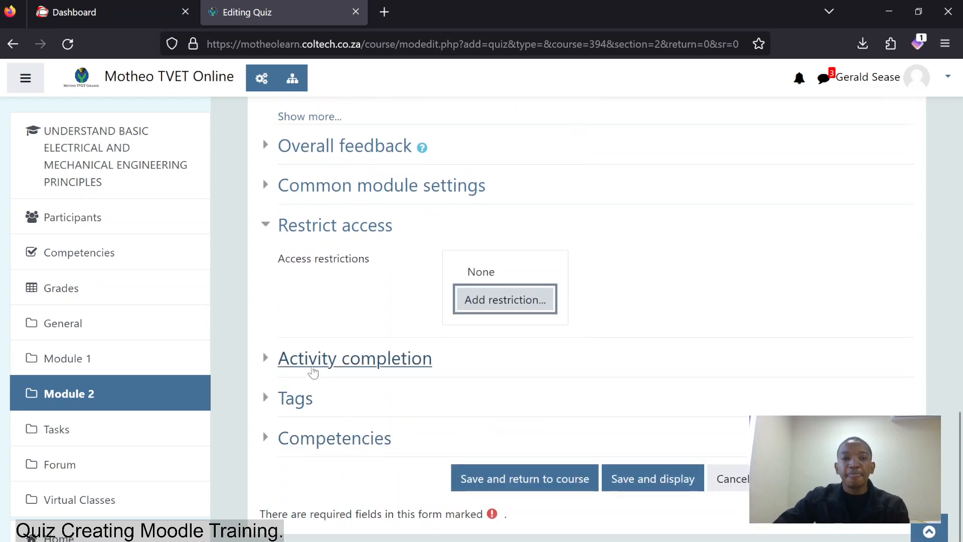
{"action": "left_click", "coordinate": [313, 373]}
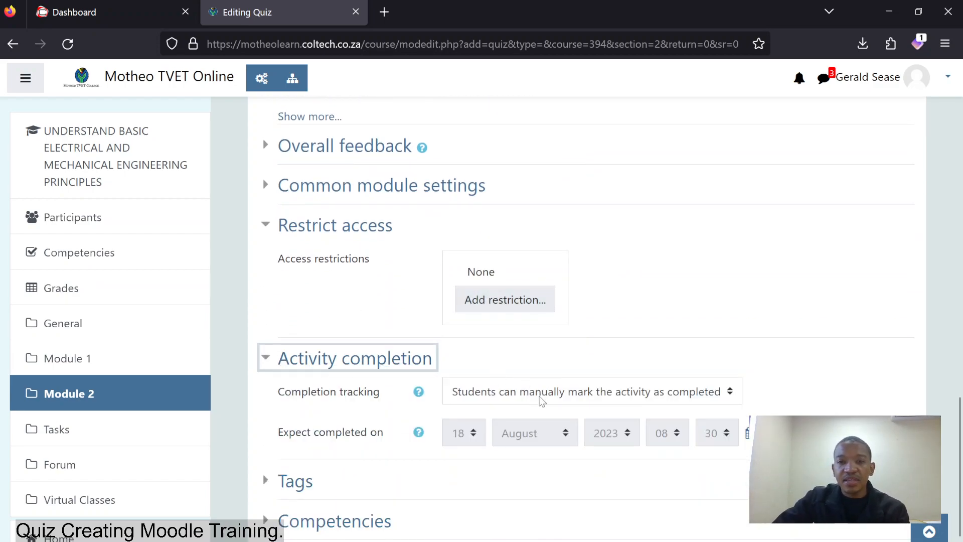
{"action": "left_click", "coordinate": [542, 400]}
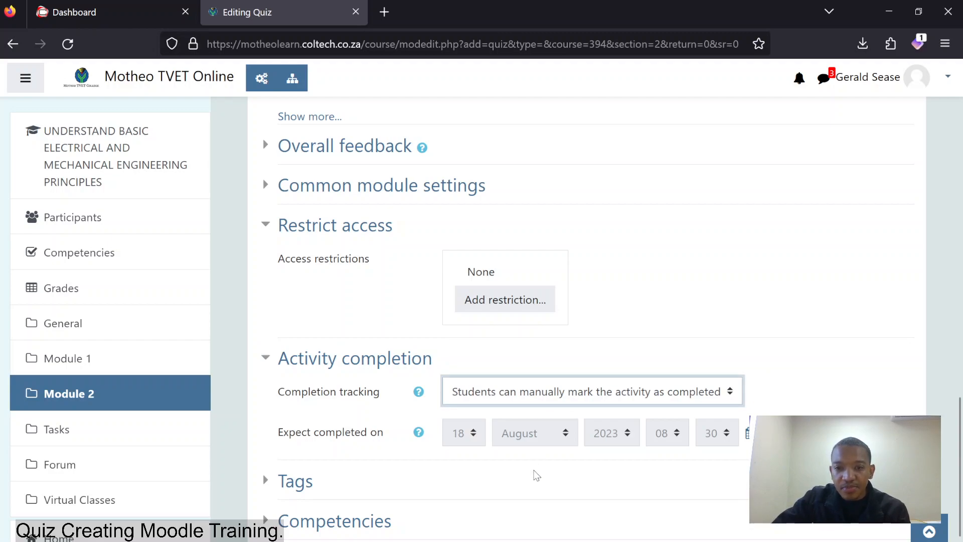
{"action": "key", "text": "Down"}
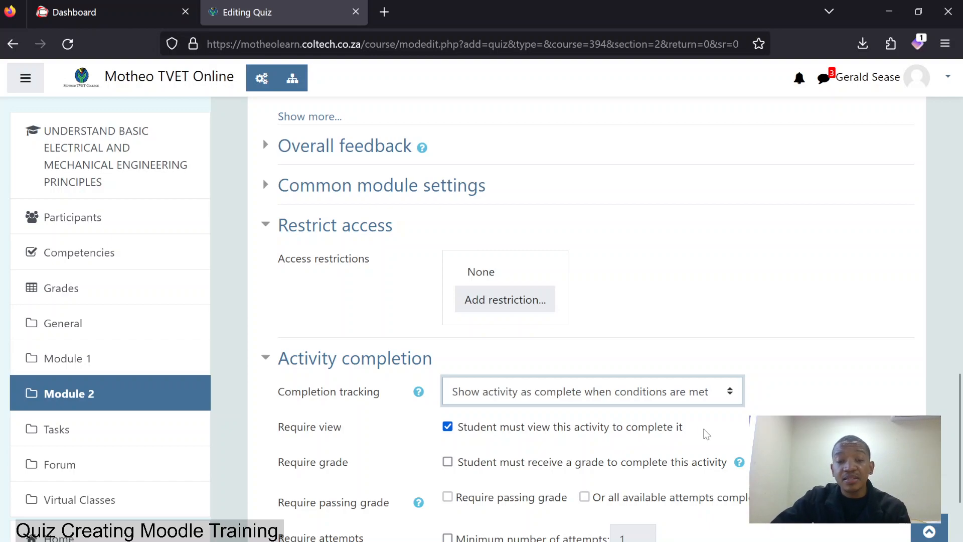
{"action": "left_click", "coordinate": [638, 395]}
{"action": "left_click", "coordinate": [535, 437]}
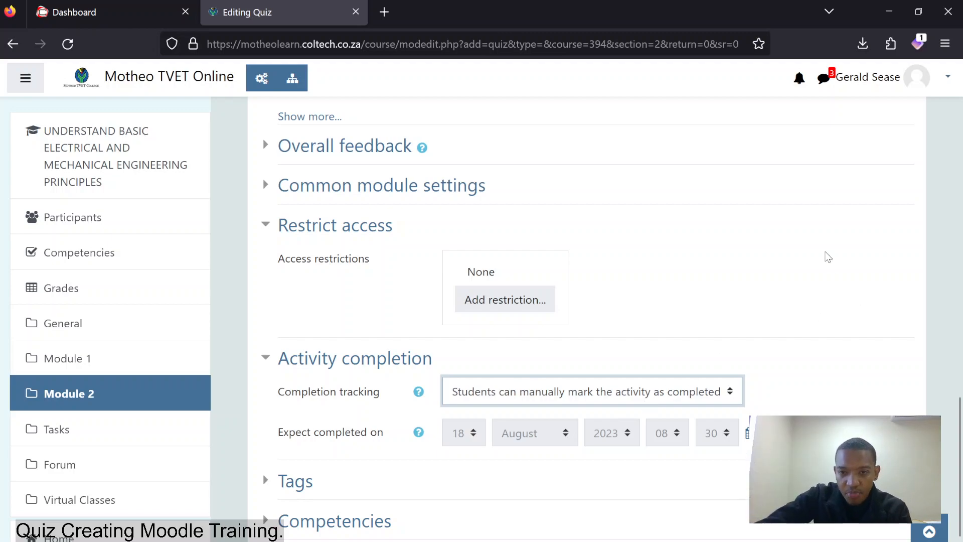
{"action": "left_click", "coordinate": [569, 399]}
{"action": "left_click", "coordinate": [511, 469]}
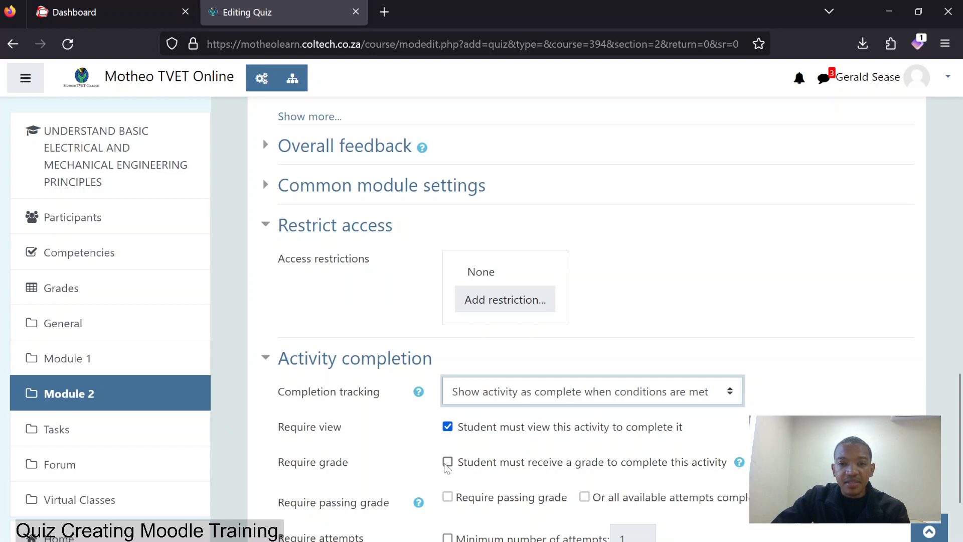
{"action": "left_click", "coordinate": [448, 462]}
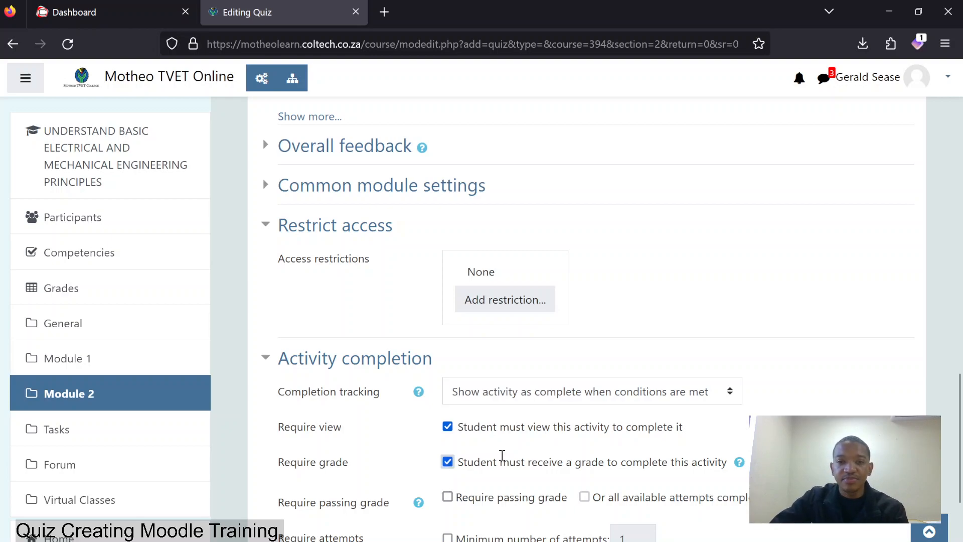
Step: Save the new Task 1 quiz and display it
{"action": "scroll", "coordinate": [554, 530], "scroll_direction": "down", "scroll_amount": 7}
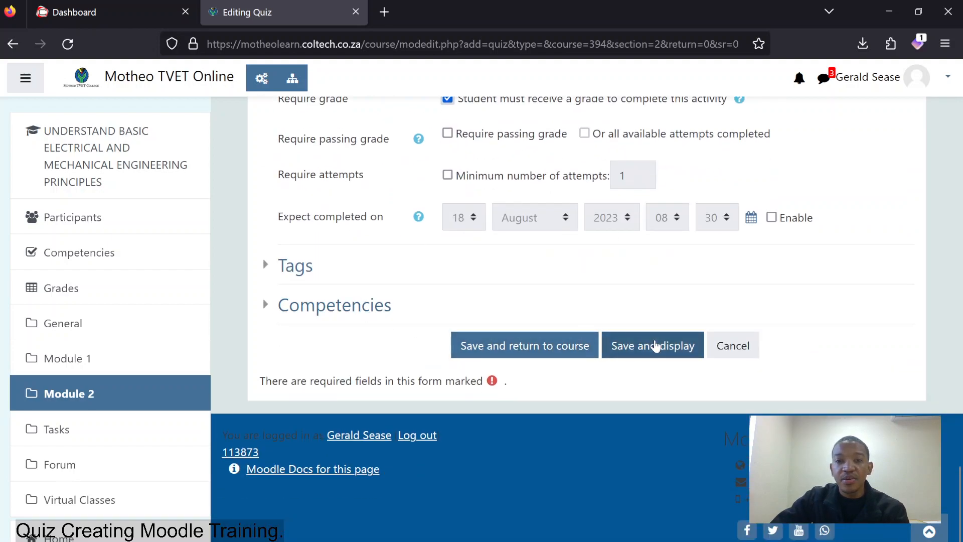
{"action": "left_click", "coordinate": [656, 346]}
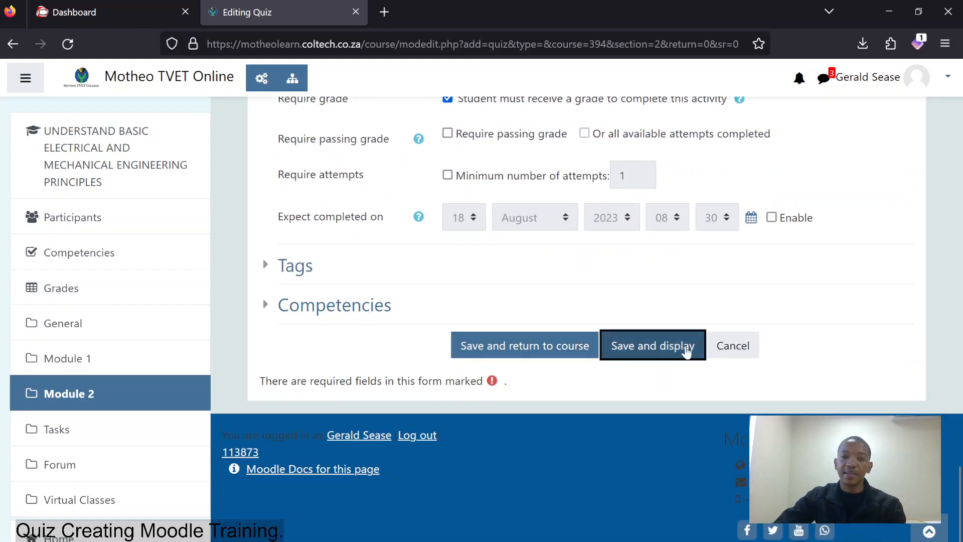
{"action": "left_click", "coordinate": [664, 330]}
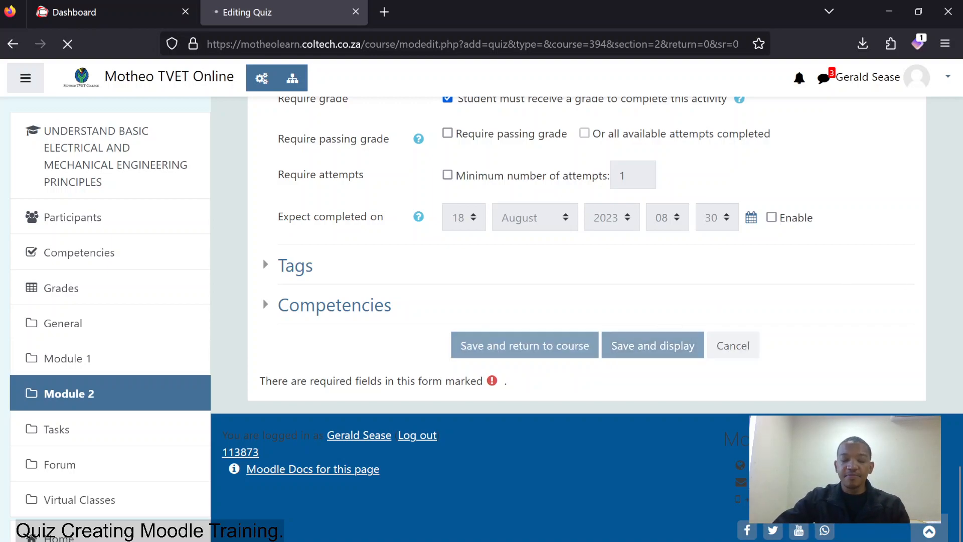